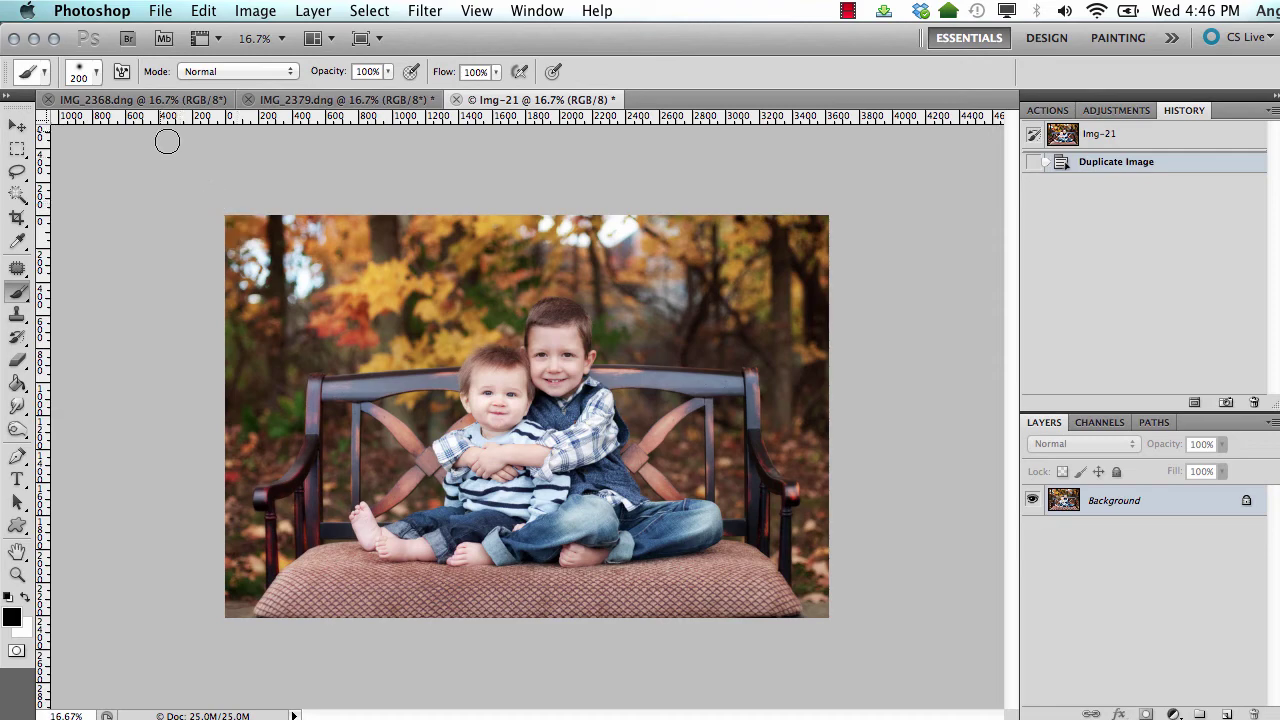
Compare the two source photos IMG_2368.dng and IMG_2379.dng with the finished composite Img-21
click(137, 100)
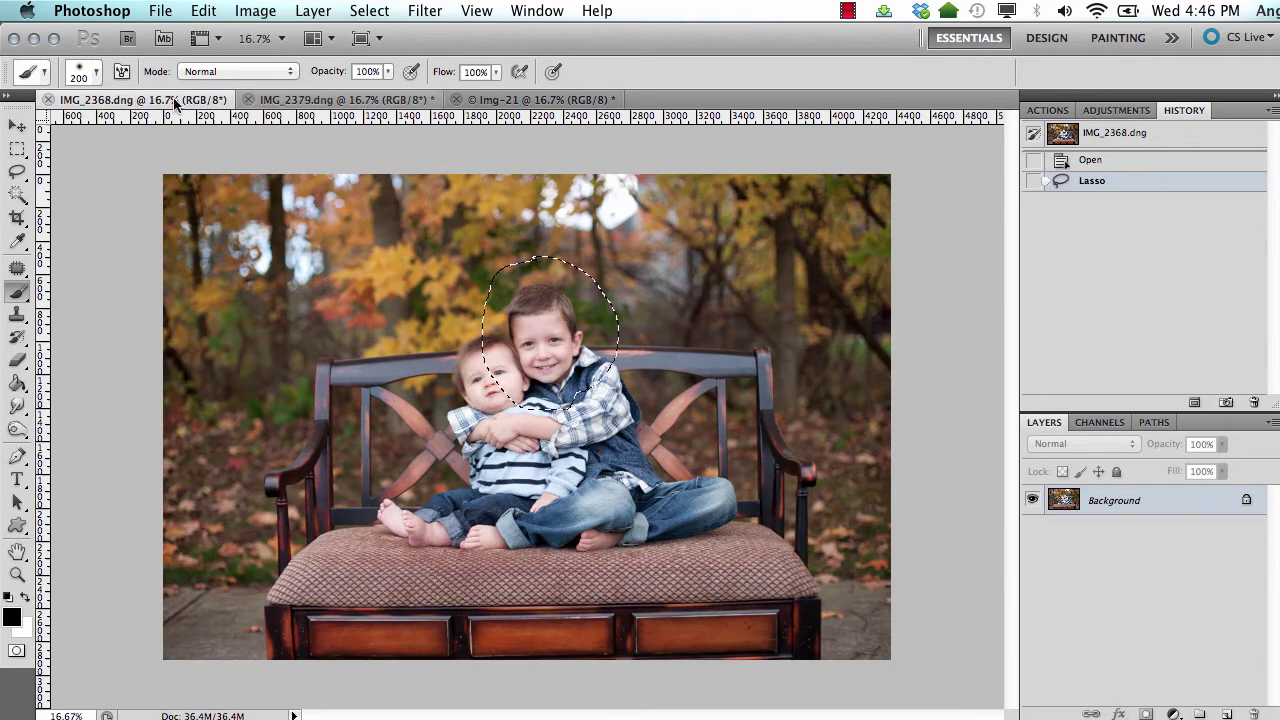
click(349, 101)
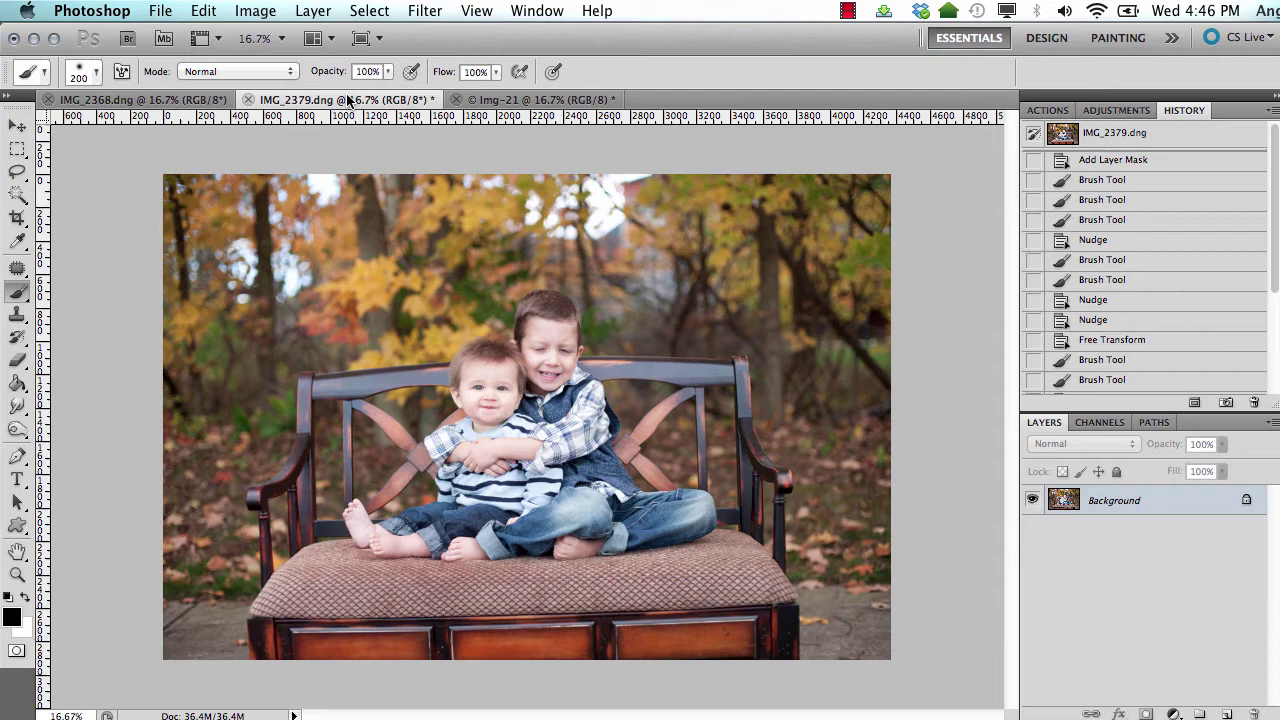
click(519, 104)
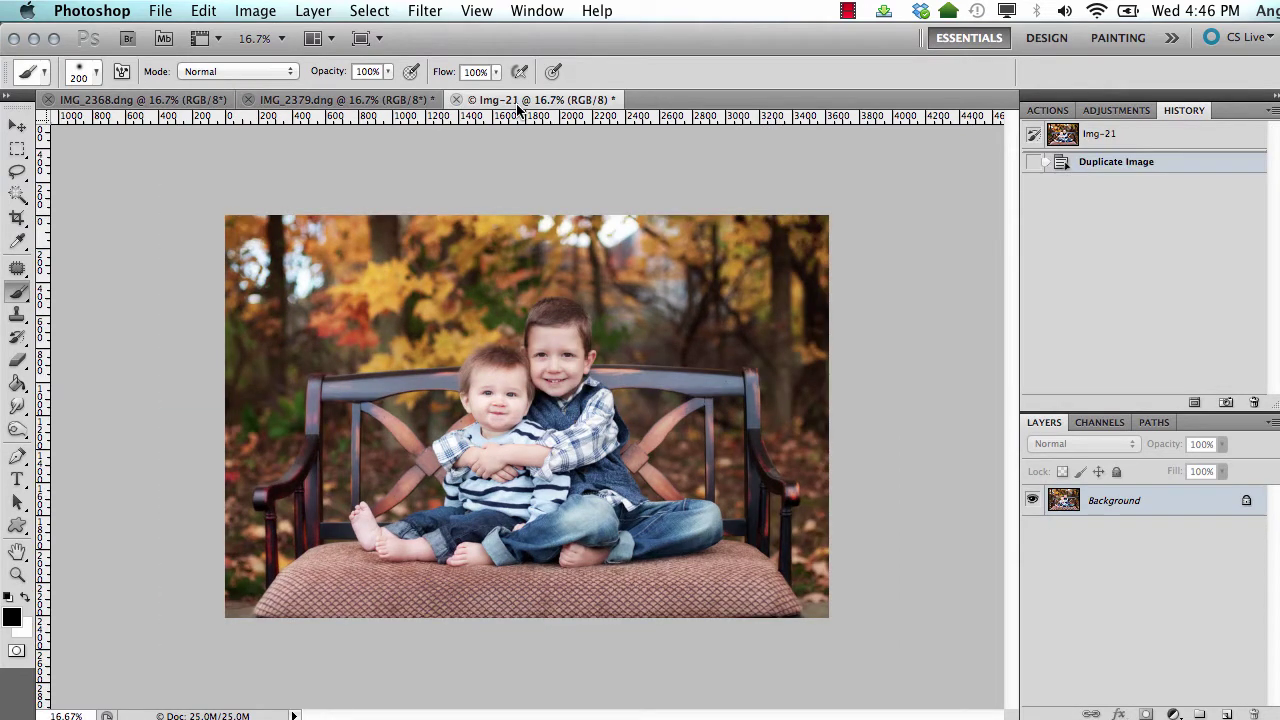
click(166, 99)
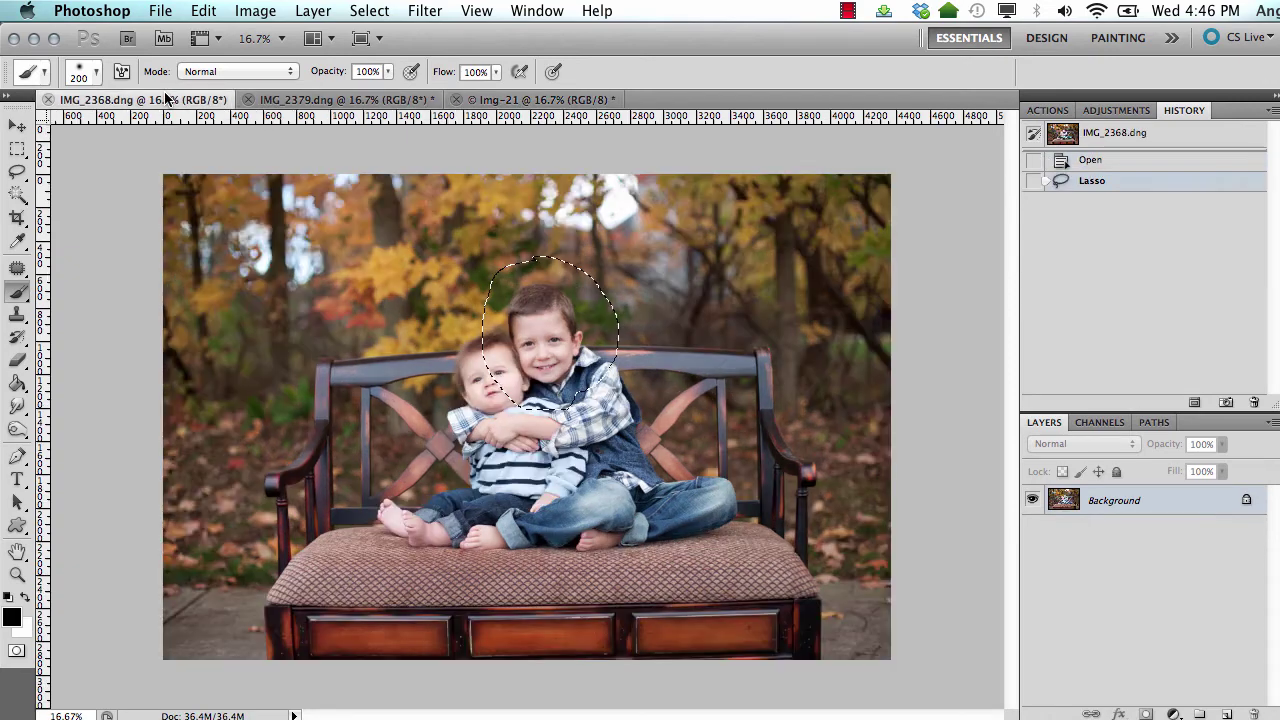
click(352, 100)
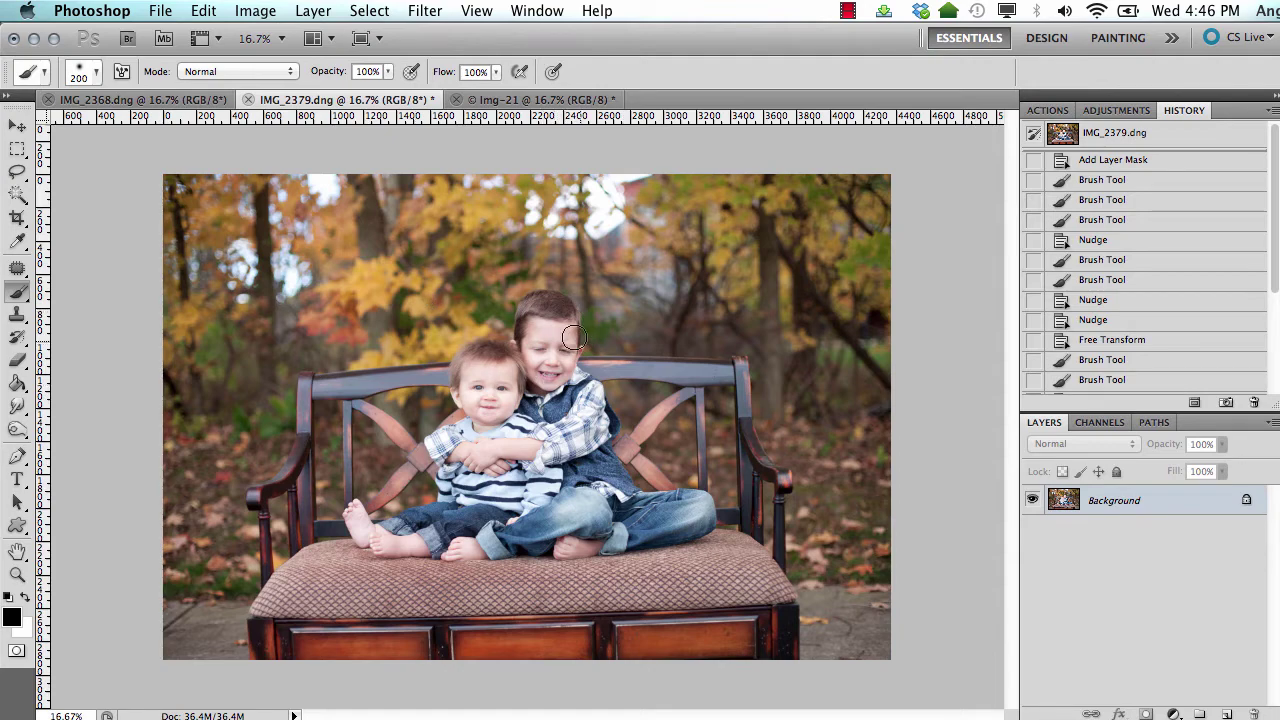
Copy the lassoed head of the older boy from IMG_2368.dng and paste it into IMG_2379.dng
click(185, 100)
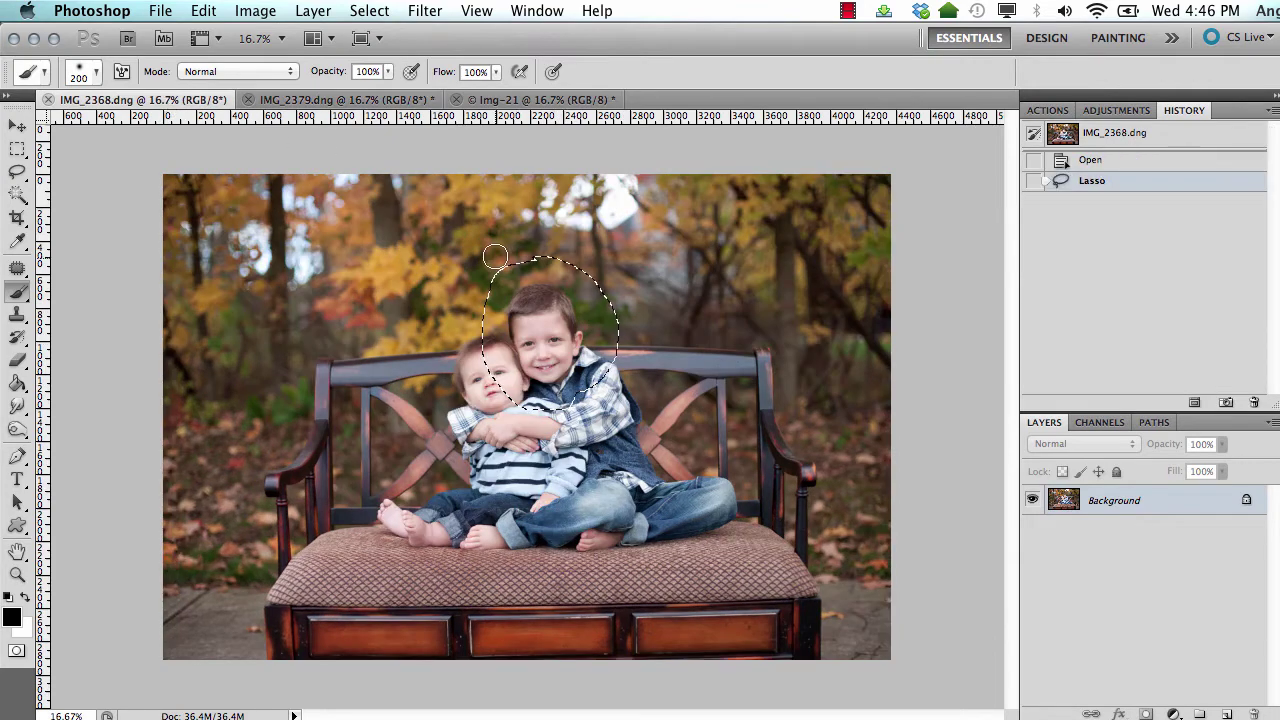
click(17, 172)
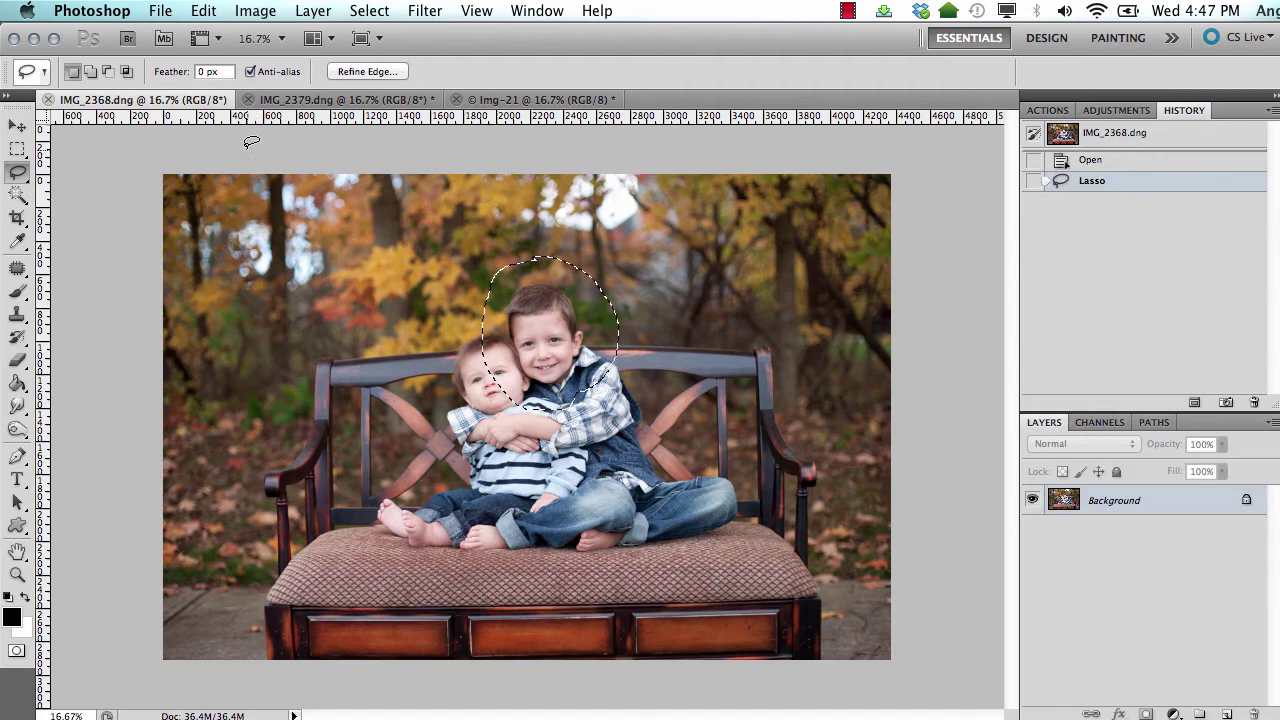
click(205, 12)
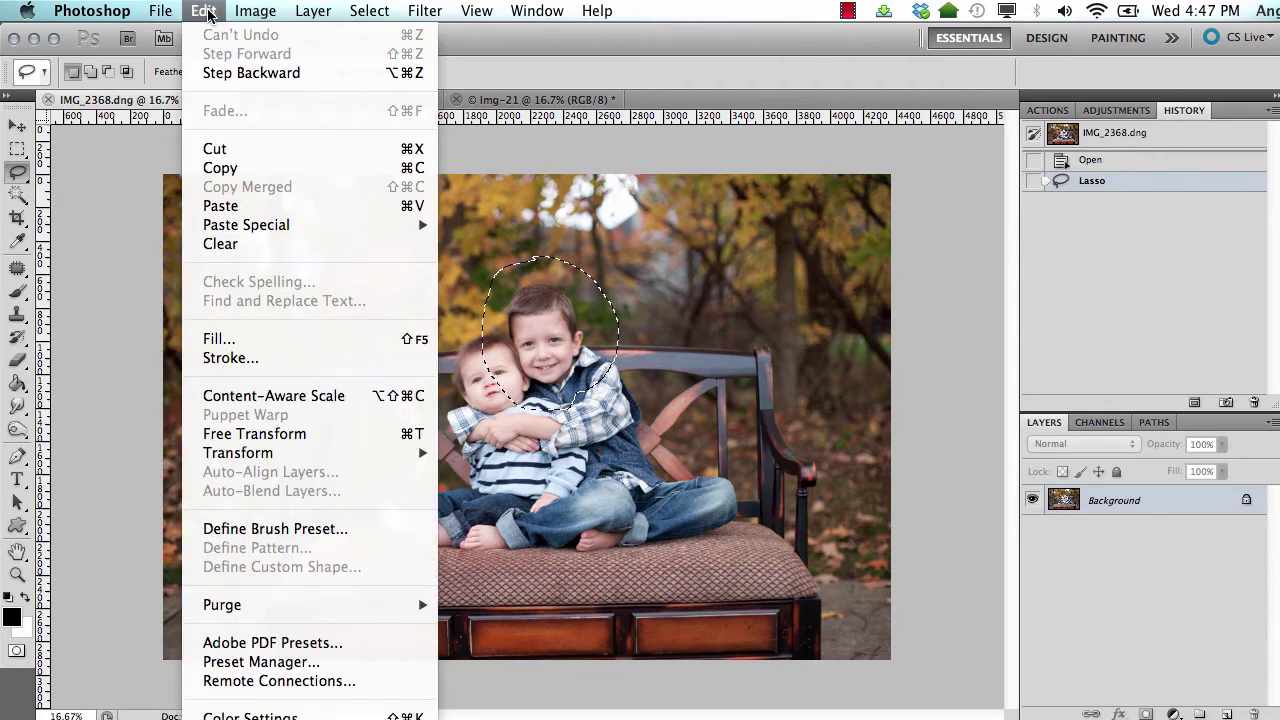
click(240, 168)
click(300, 102)
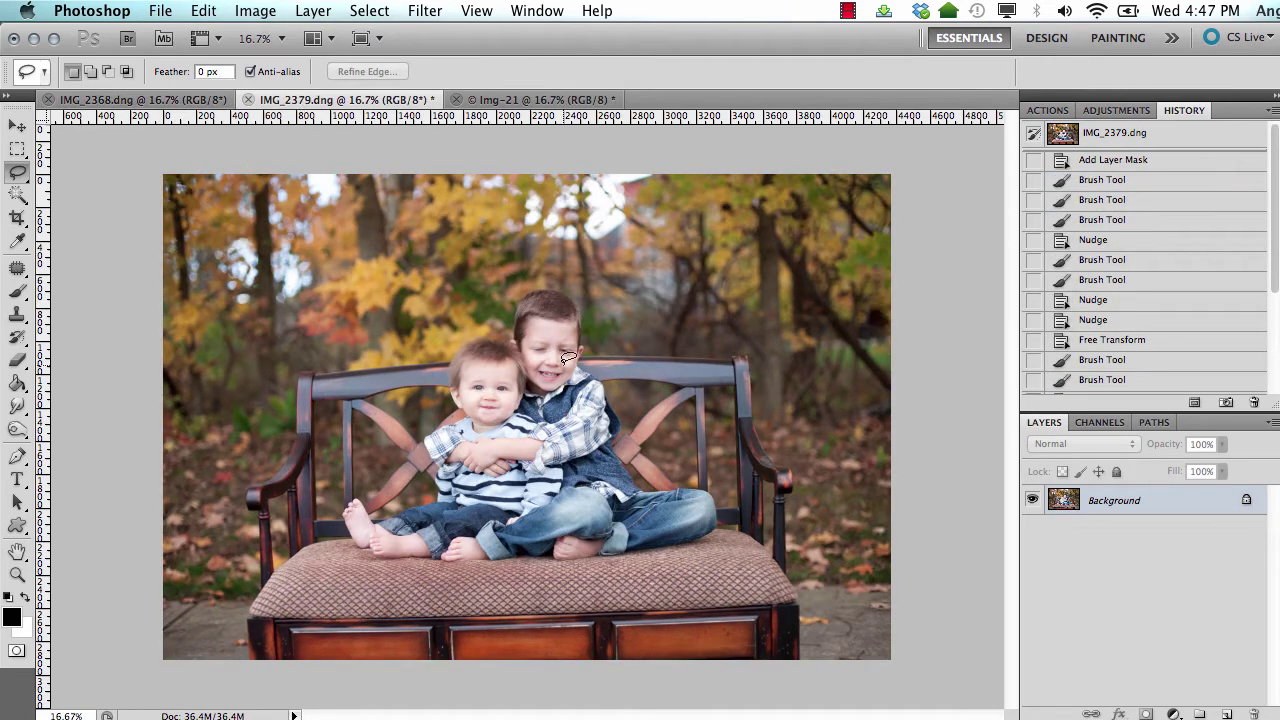
key(super+v)
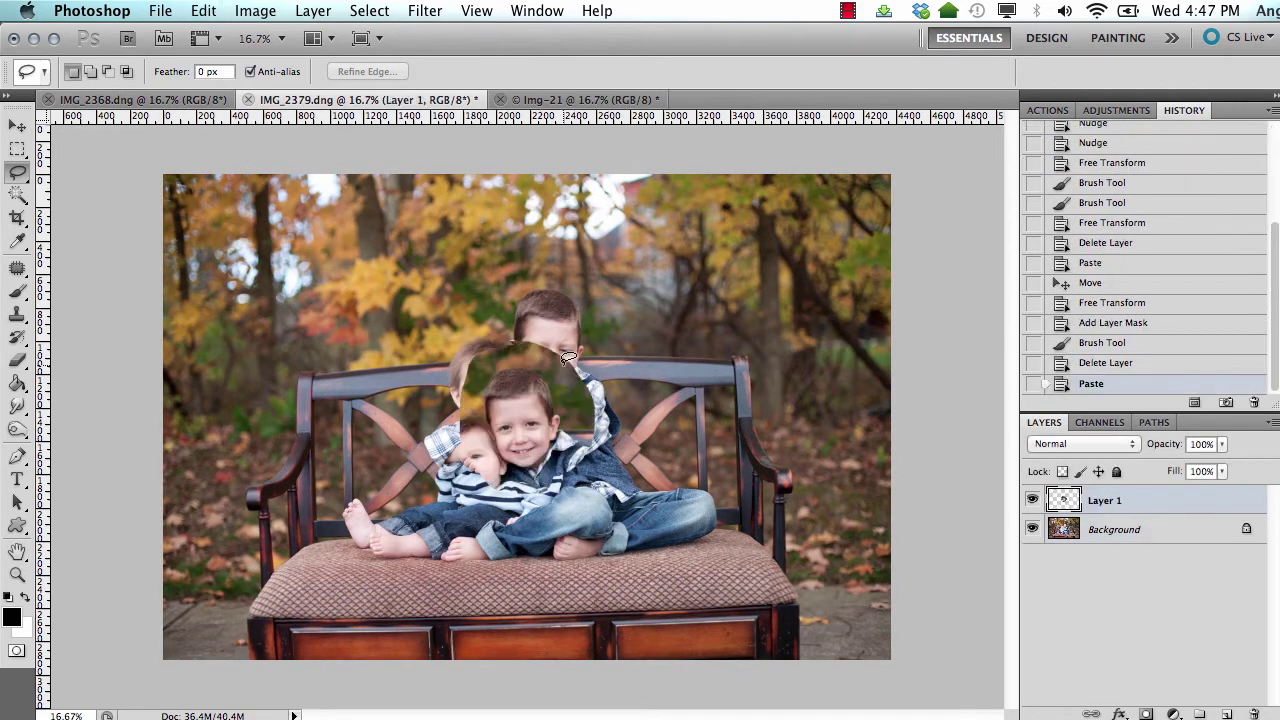
Move the pasted head over the older boy's closed-eyed face, rotate it slightly clockwise, and nudge it down and right
key(v)
drag(578, 412, 590, 350)
drag(625, 248, 631, 261)
key(Return)
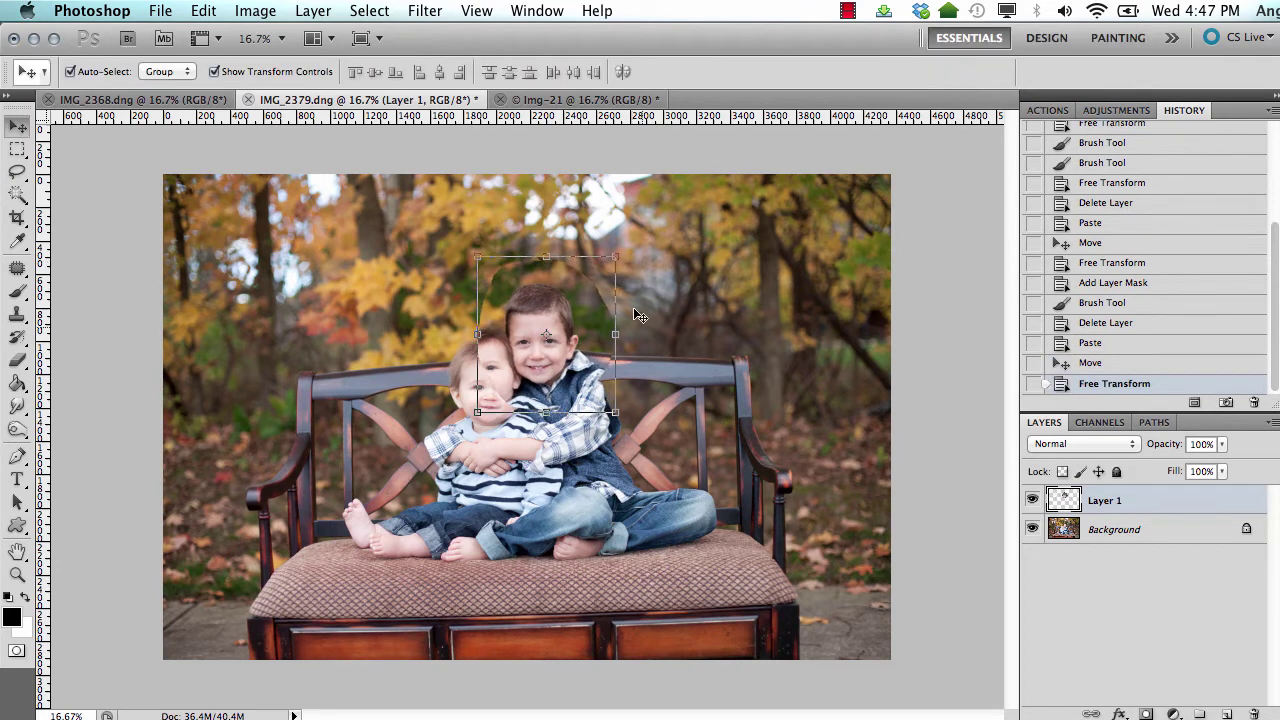
key(shift+Down)
key(shift+Down)
key(shift+Down)
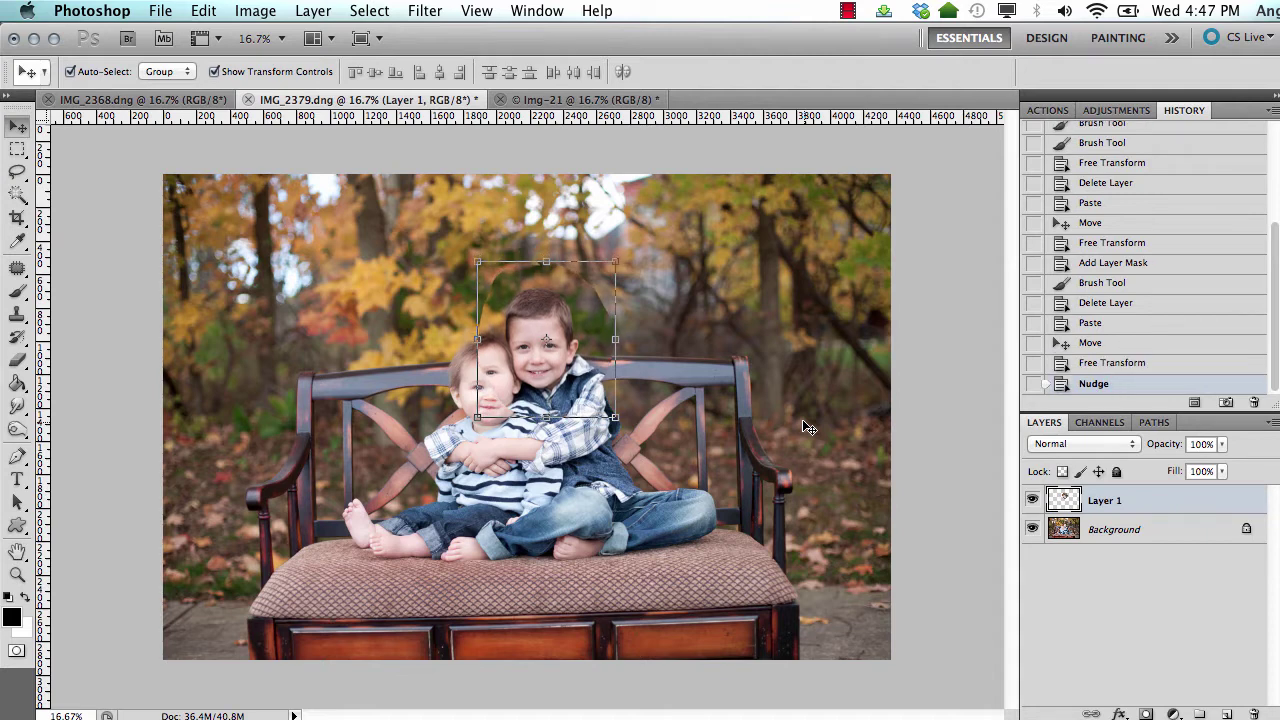
key(shift+Right)
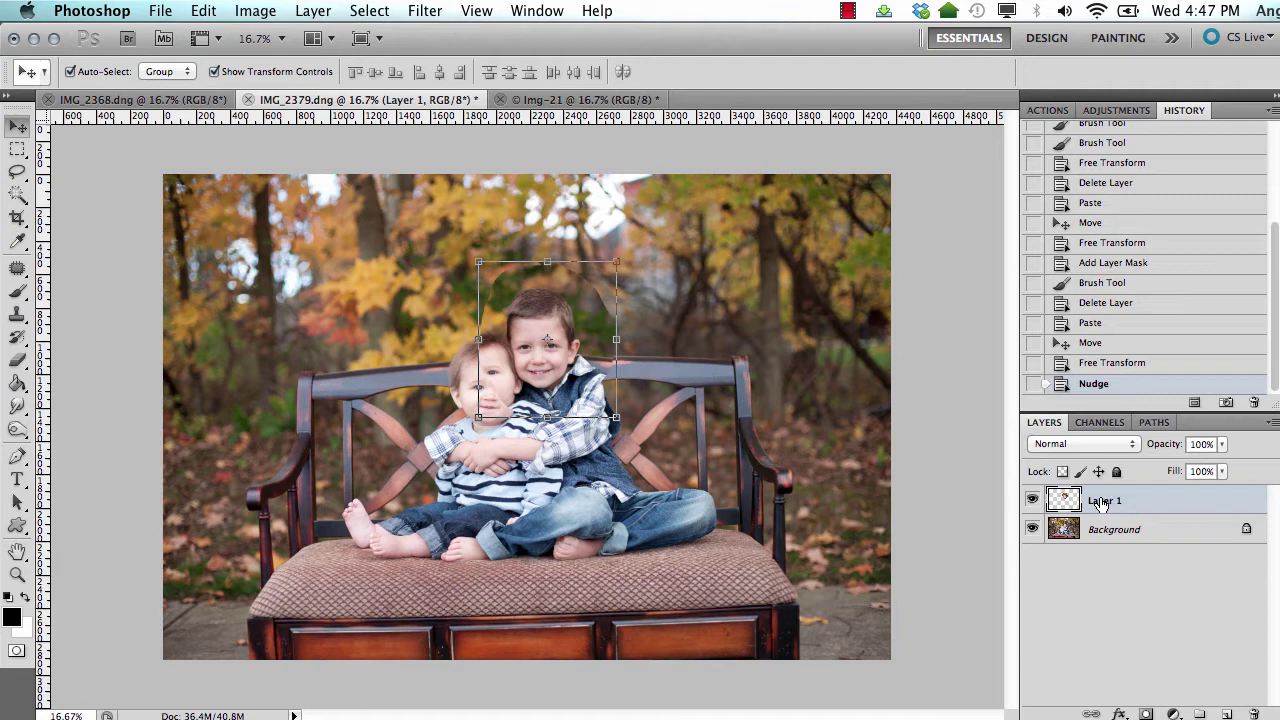
Add a layer mask to Layer 1 and ready the Brush tool with a 200 px tip at 0% hardness
click(1147, 714)
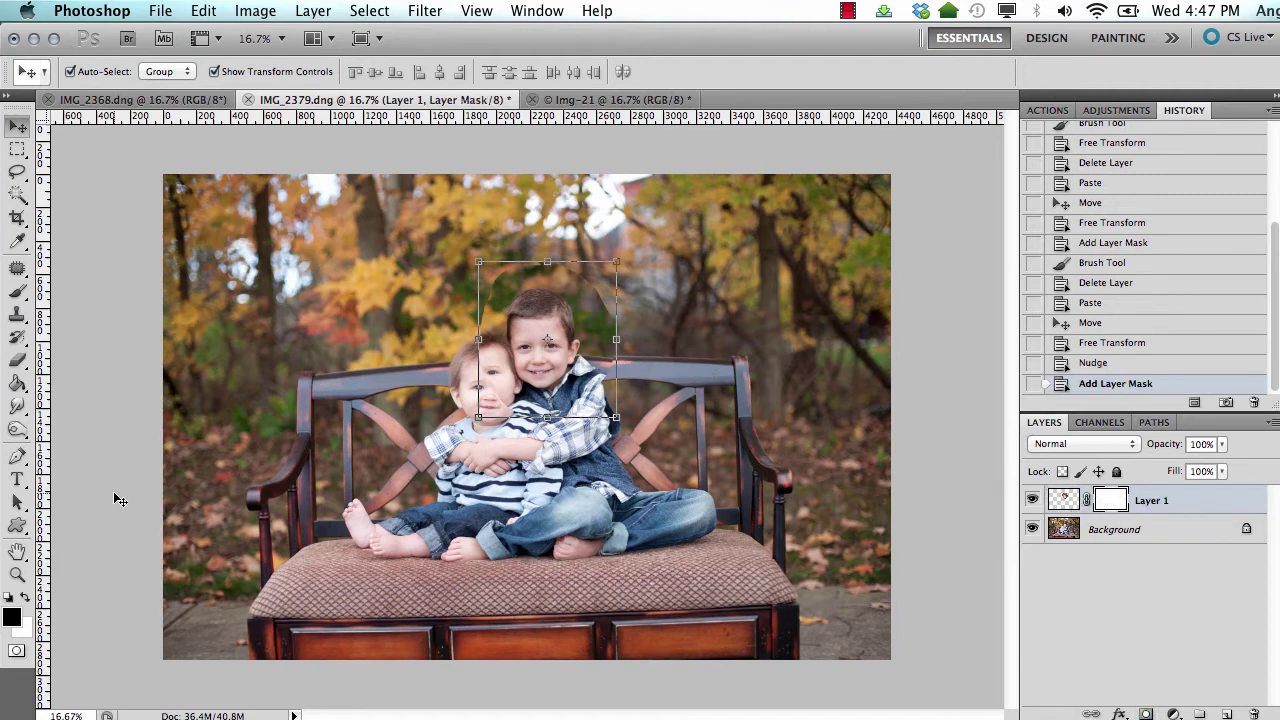
key(b)
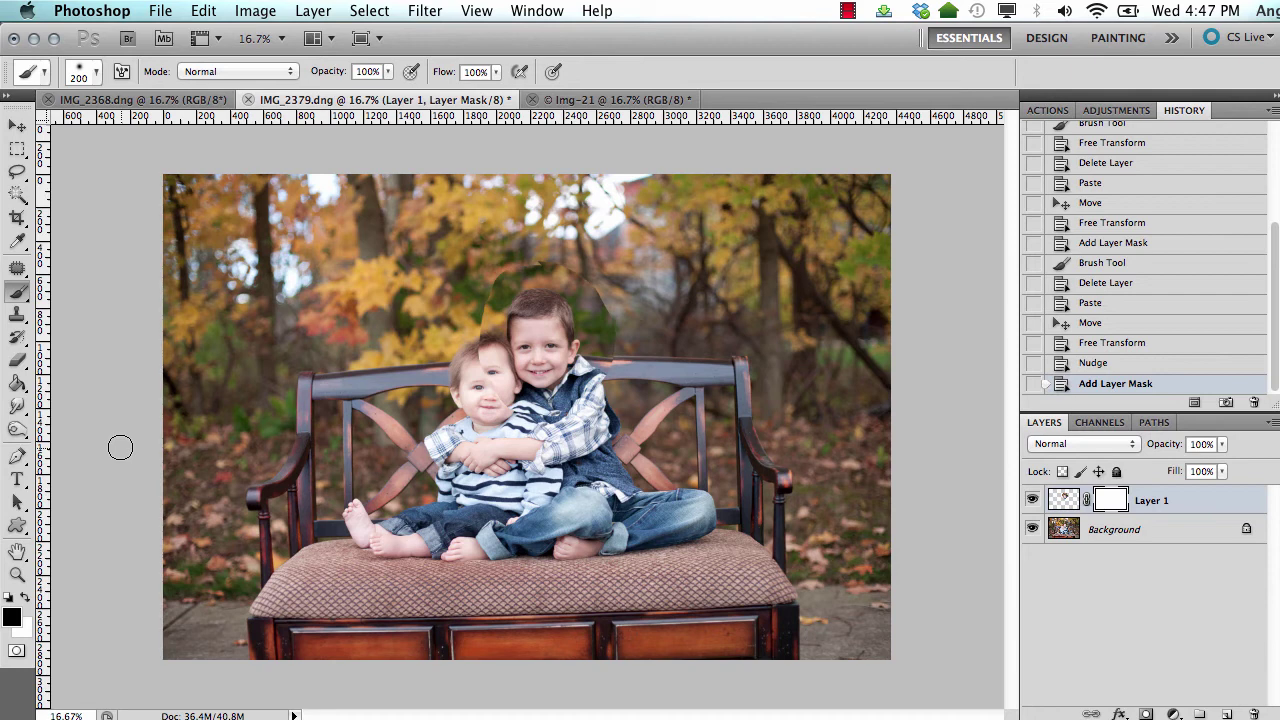
click(97, 74)
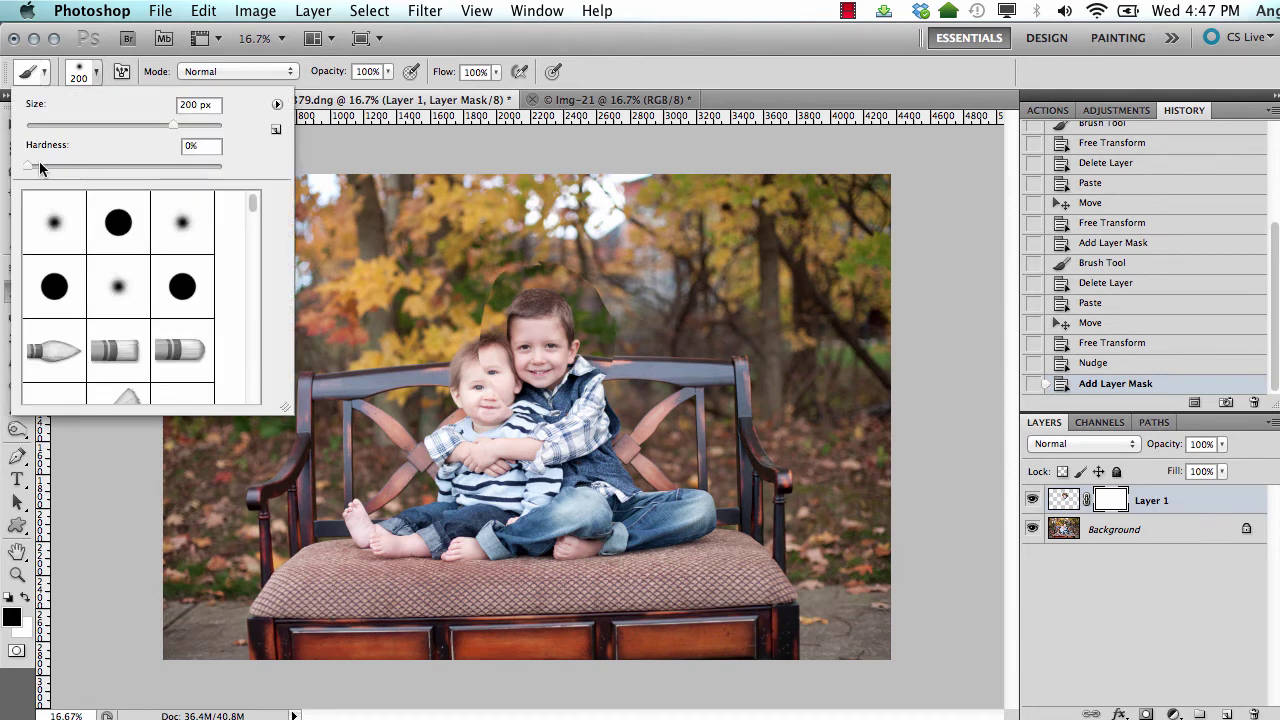
click(102, 495)
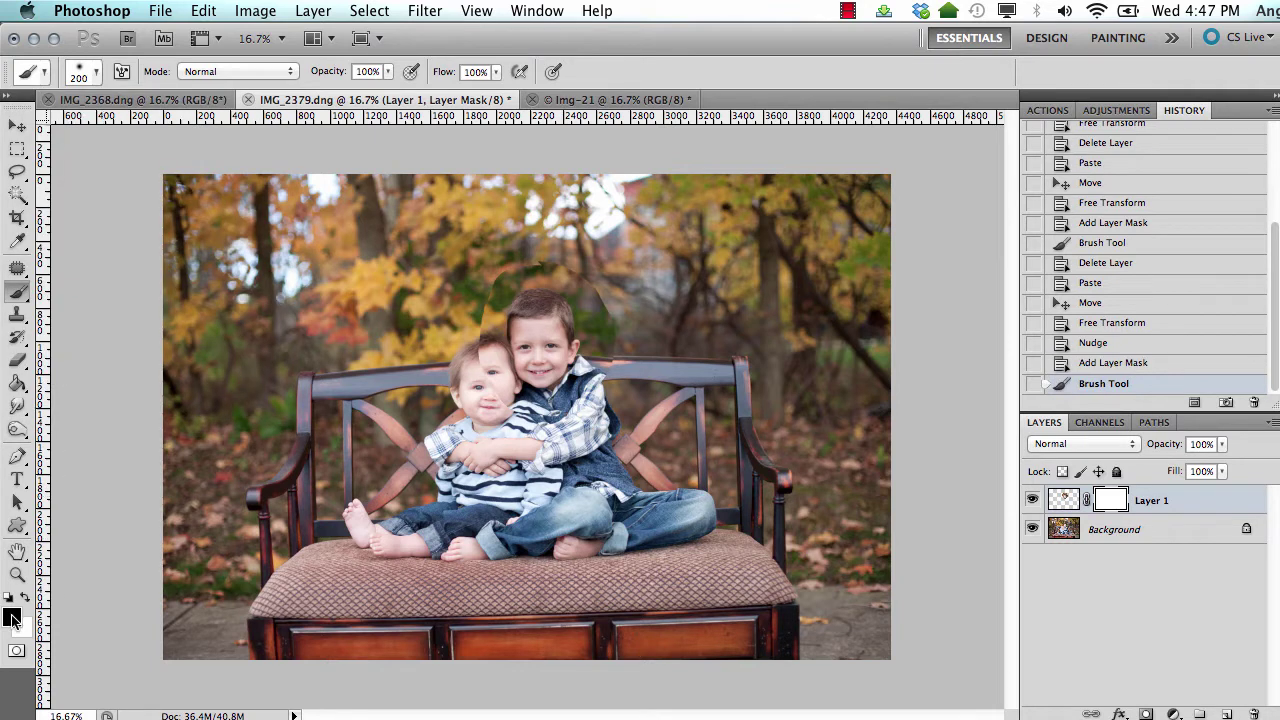
Paint black on Layer 1's mask around the older boy's head with 400 px and 200 px brushes, hiding the extra background and uncovering the baby's face
key(bracketright)
key(bracketright)
key(bracketright)
drag(500, 244, 528, 244)
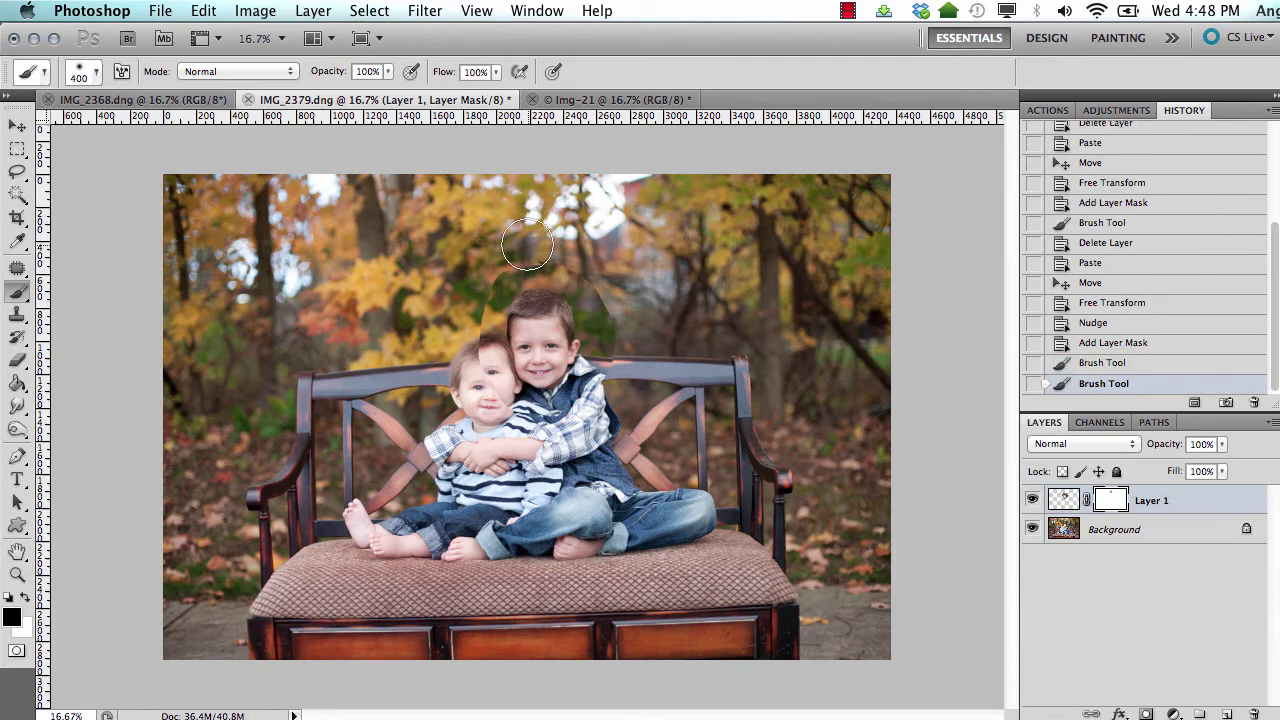
key(bracketleft)
key(bracketleft)
key(bracketleft)
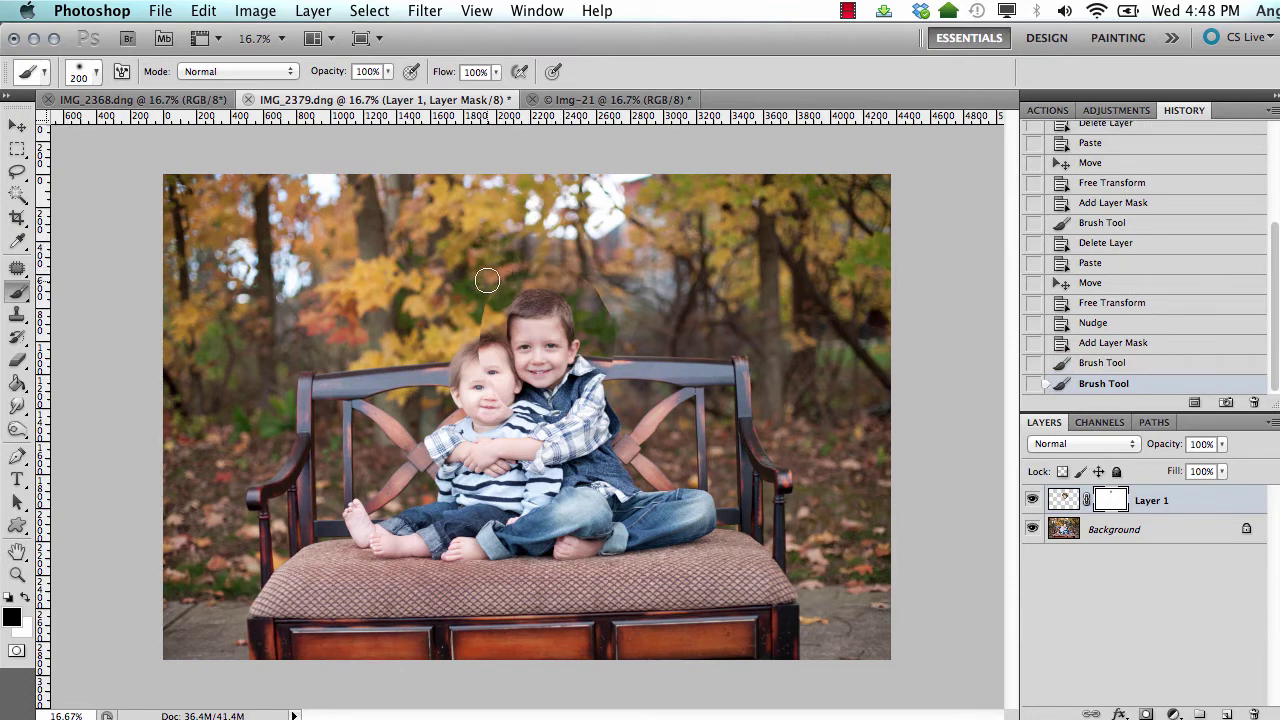
mouse_move(489, 279)
mouse_down()
mouse_move(480, 356)
mouse_move(495, 396)
mouse_move(486, 333)
mouse_move(511, 413)
mouse_move(540, 433)
mouse_move(514, 404)
mouse_move(565, 415)
mouse_move(528, 411)
mouse_move(566, 406)
mouse_move(613, 363)
mouse_move(598, 379)
mouse_move(607, 345)
mouse_move(593, 375)
mouse_move(603, 353)
mouse_move(587, 282)
mouse_move(524, 260)
mouse_move(573, 270)
mouse_move(599, 296)
mouse_move(592, 382)
mouse_up()
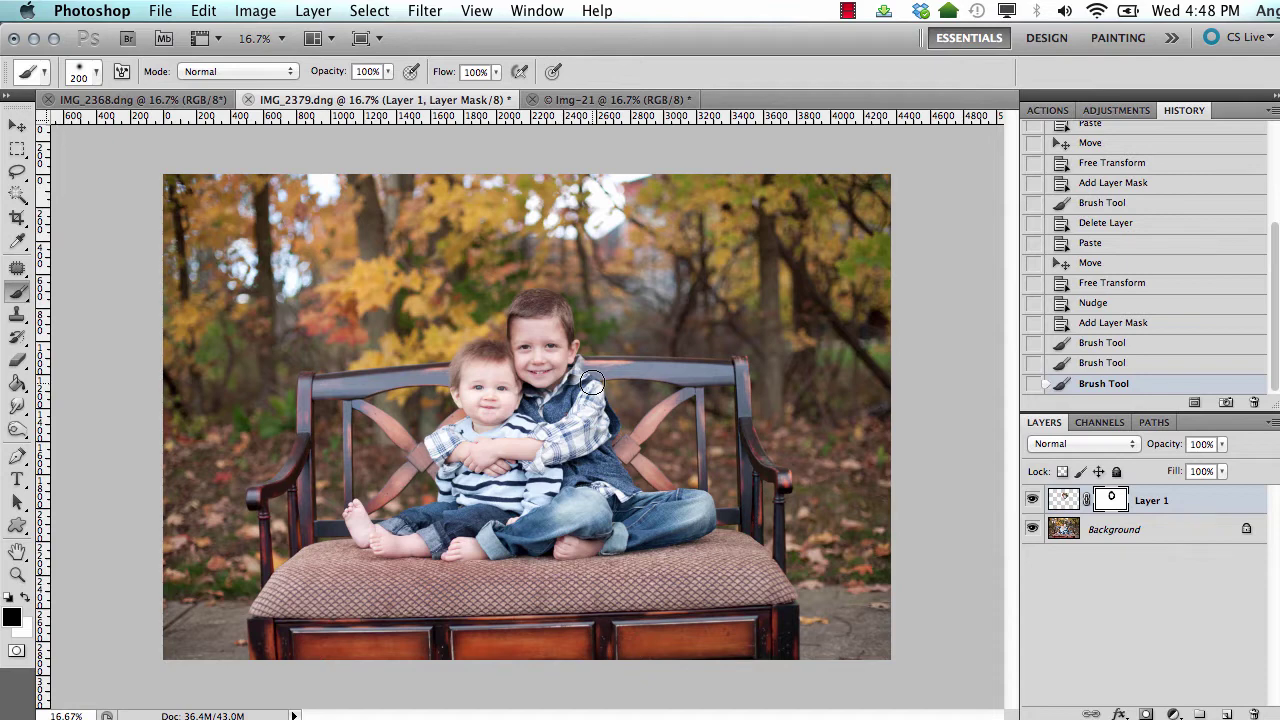
Nudge the masked head on Layer 1 slightly down and right until it lines up with the older boy's body, and deselect the layer
key(v)
key(Up)
key(Down)
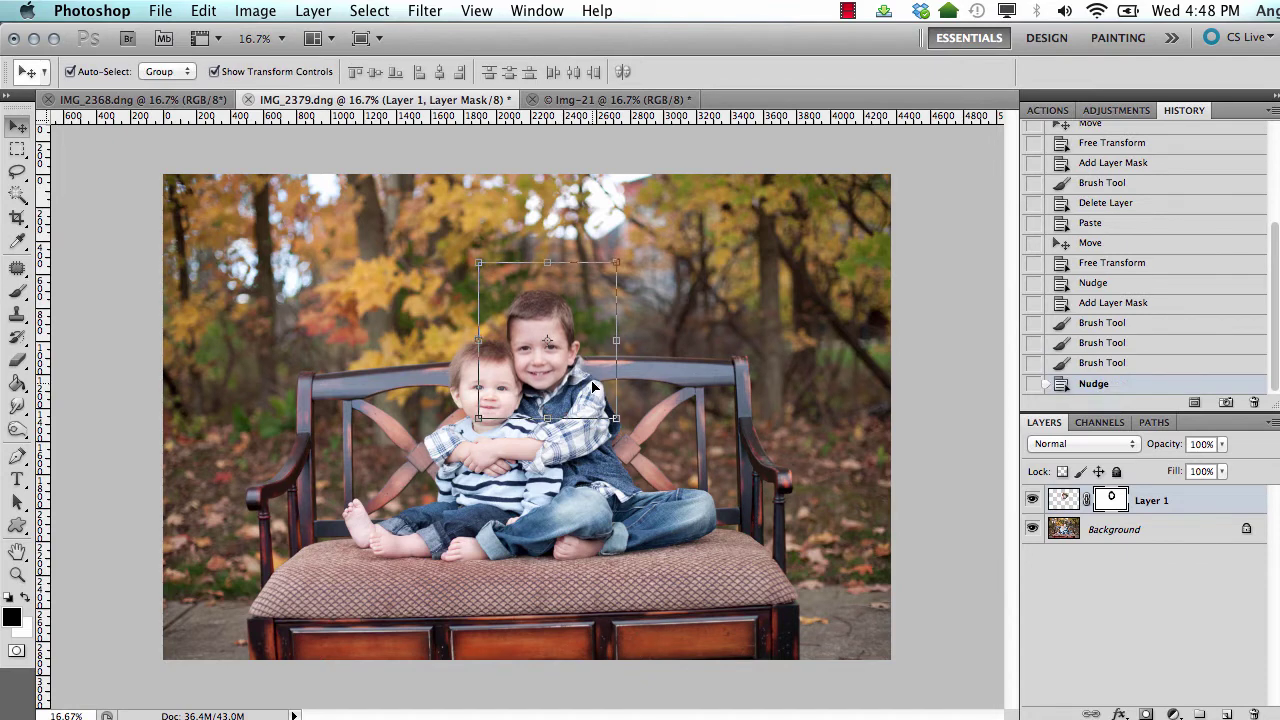
key(Down)
key(Down)
key(Down)
key(Down)
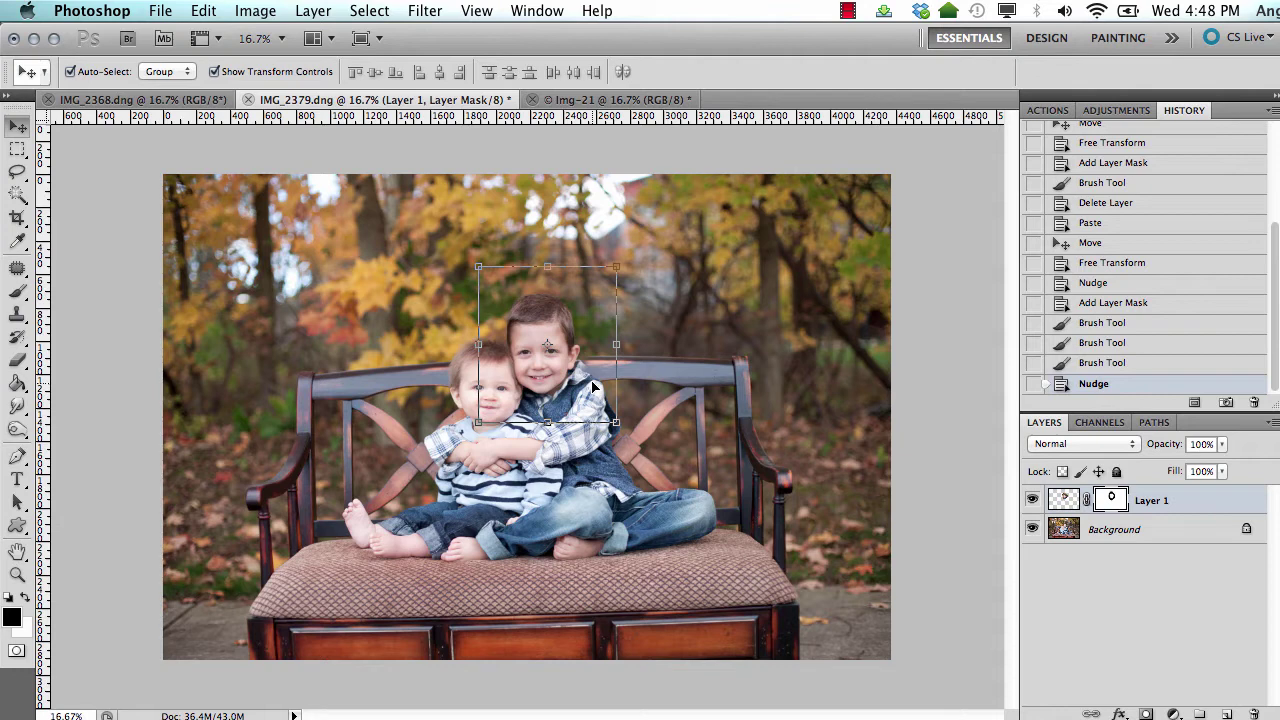
key(Right)
key(Right)
key(Right)
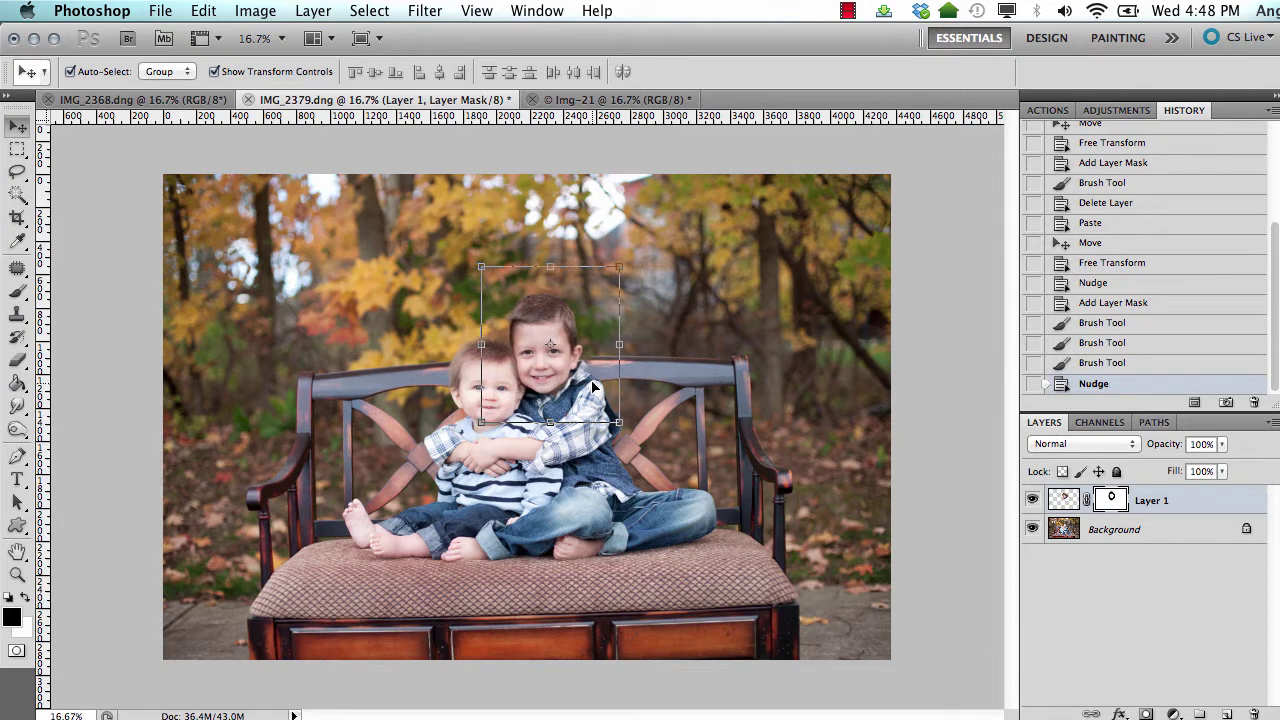
key(Right)
key(Down)
key(Down)
key(Up)
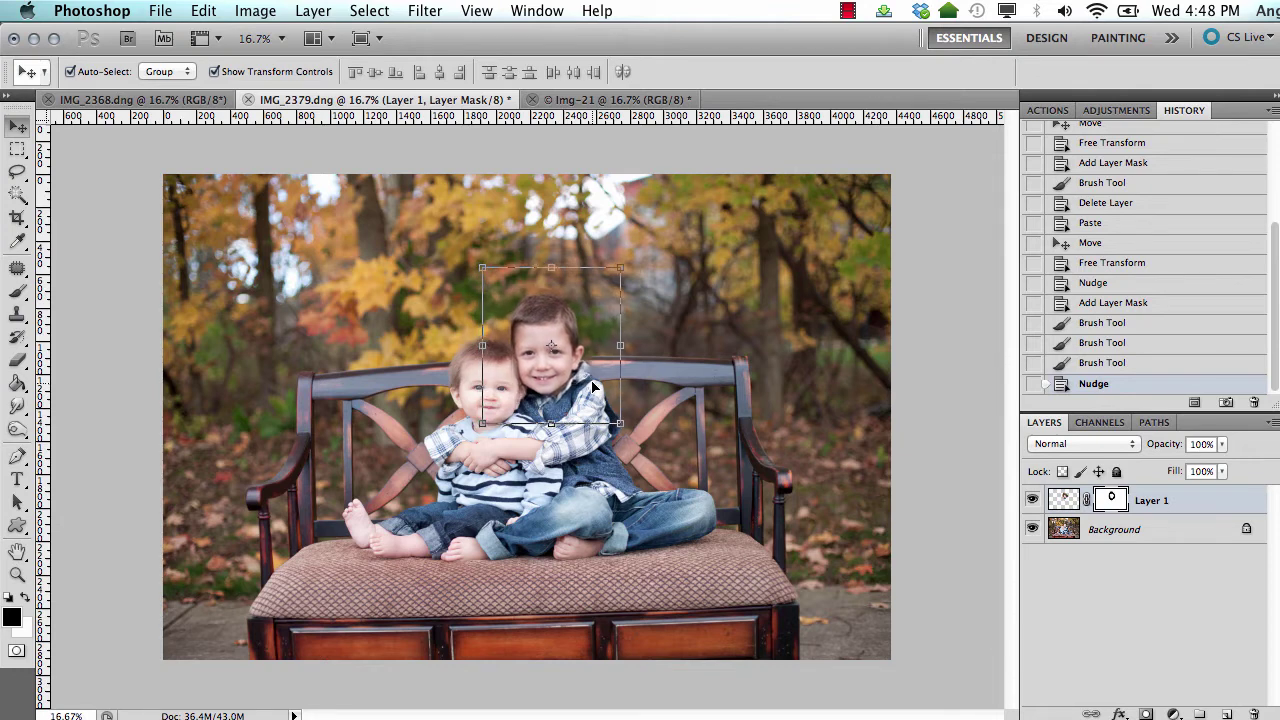
key(Up)
key(Left)
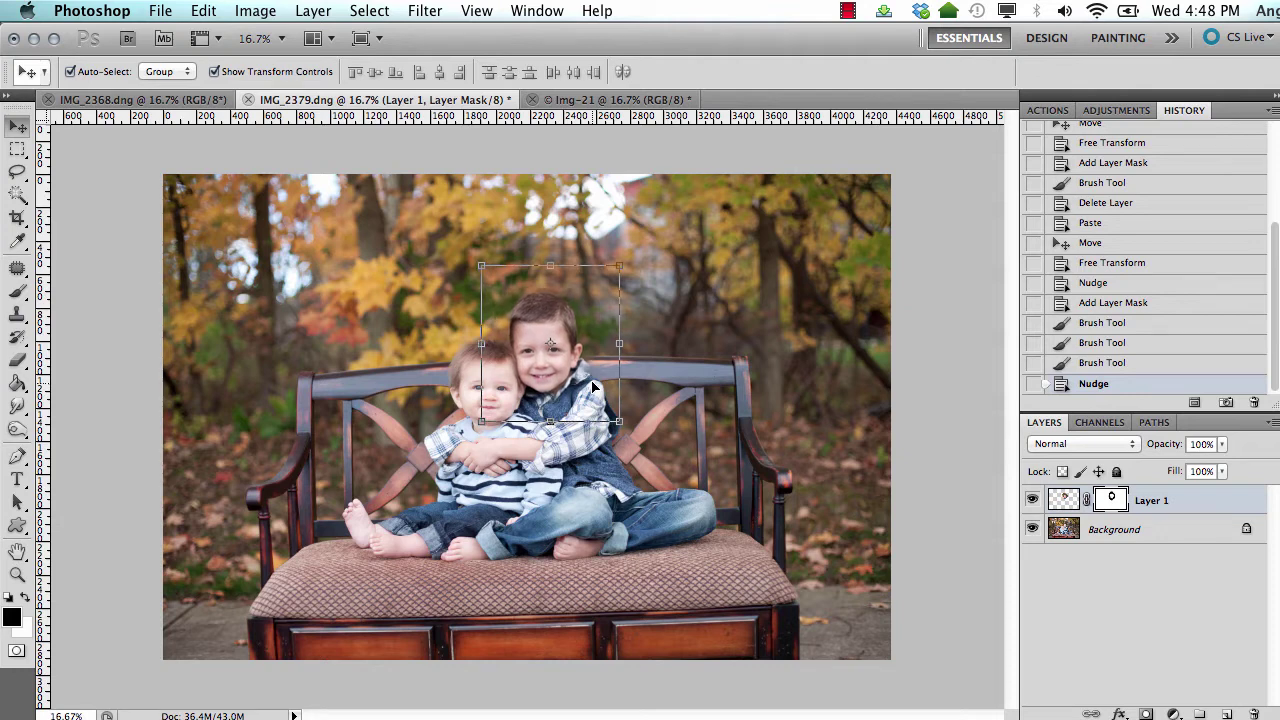
key(Left)
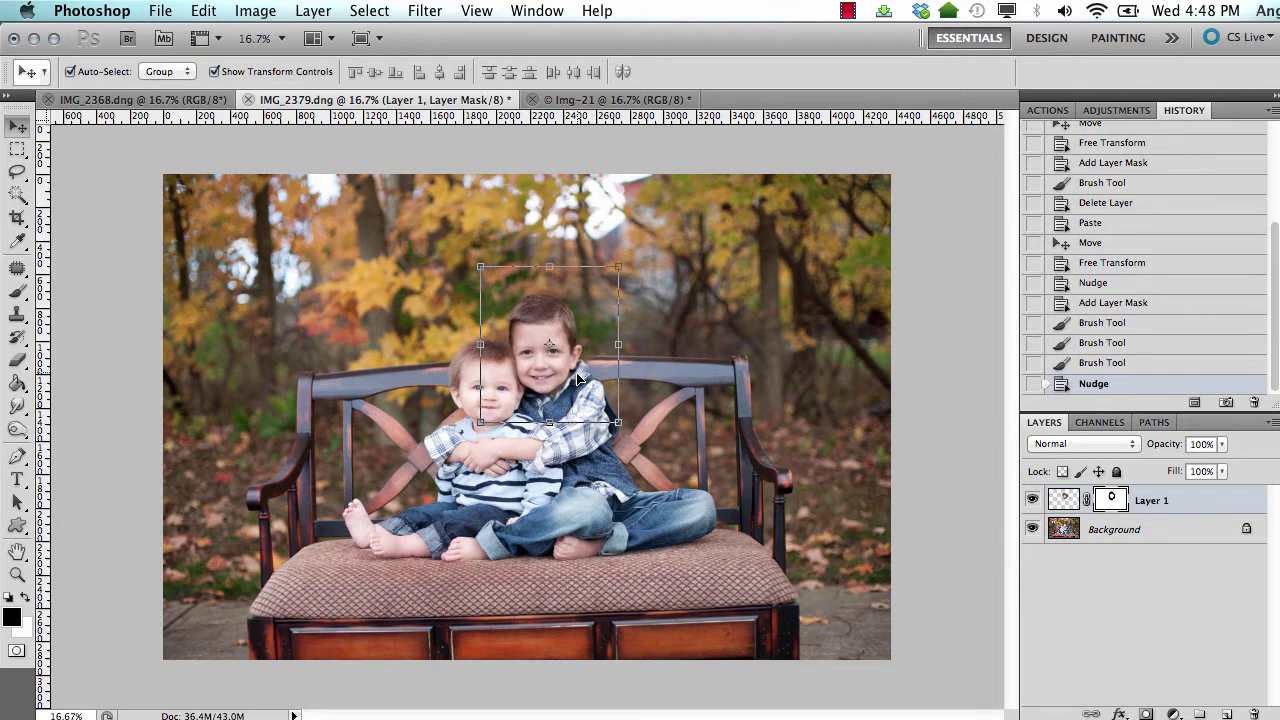
key(Up)
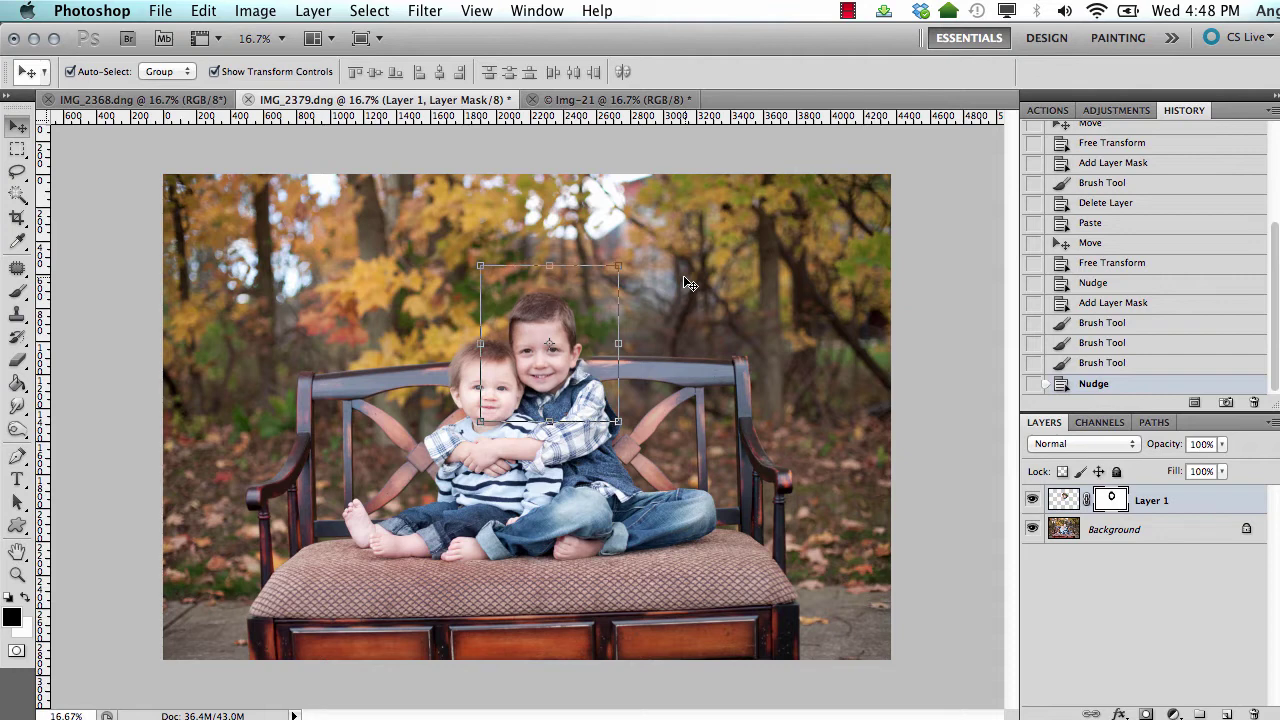
key(Left)
key(Up)
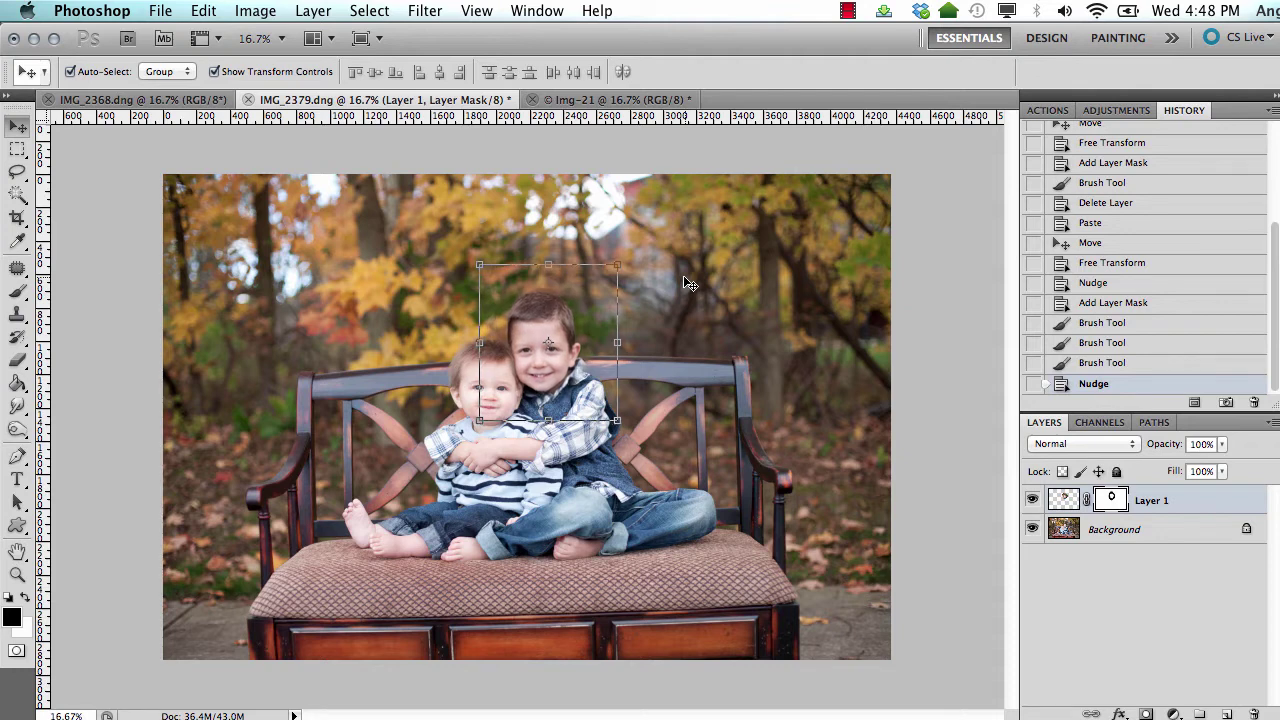
key(Right)
key(Right)
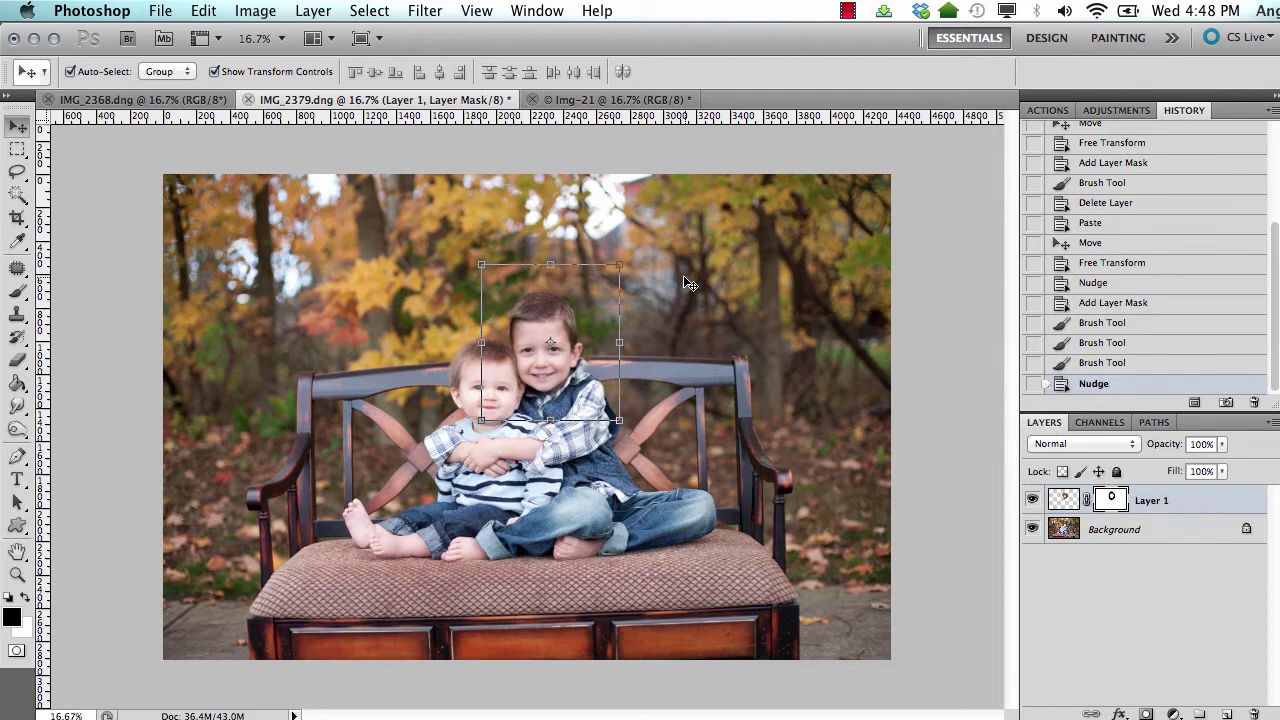
click(790, 253)
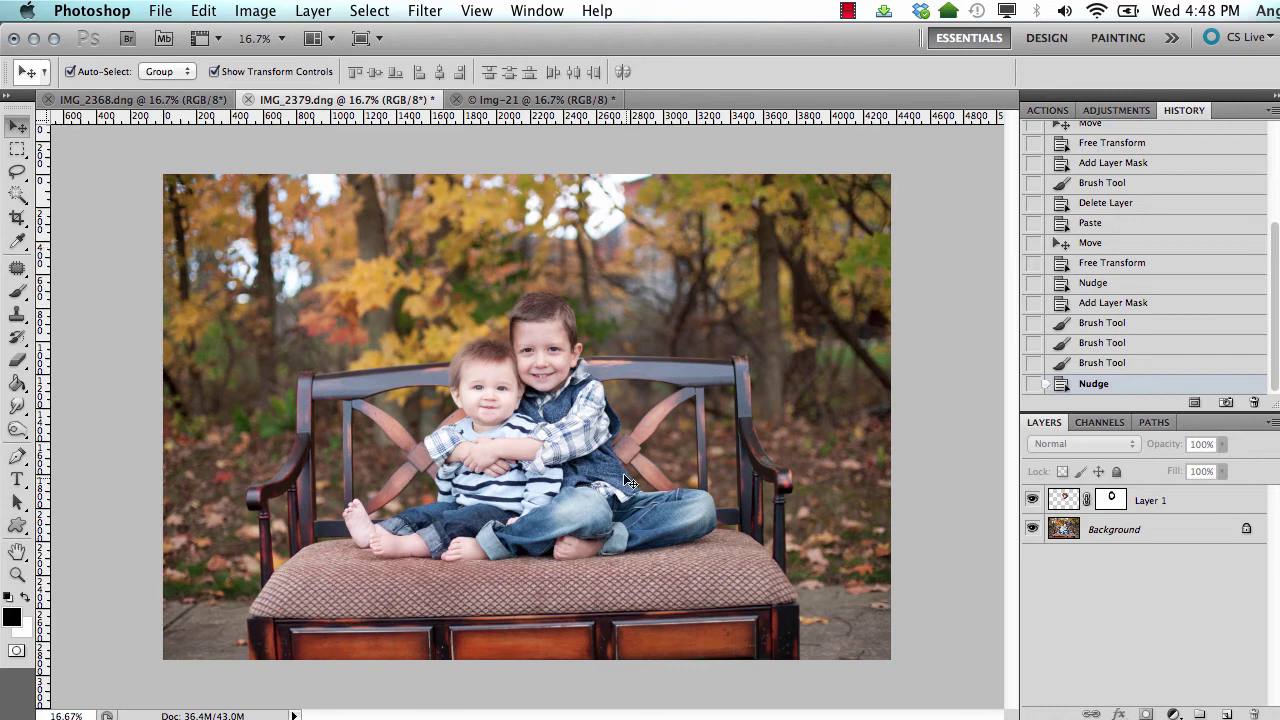
Target Layer 1's mask with the Brush tool and switch the foreground colour to white
key(b)
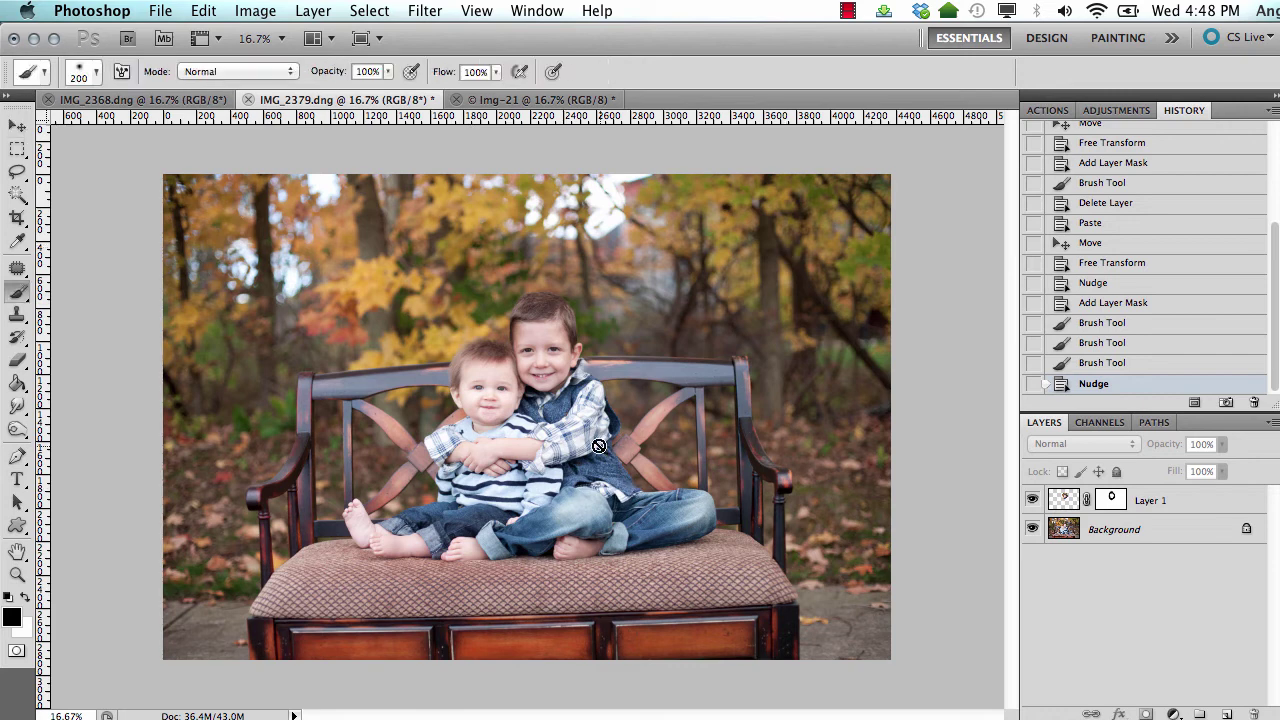
click(1114, 501)
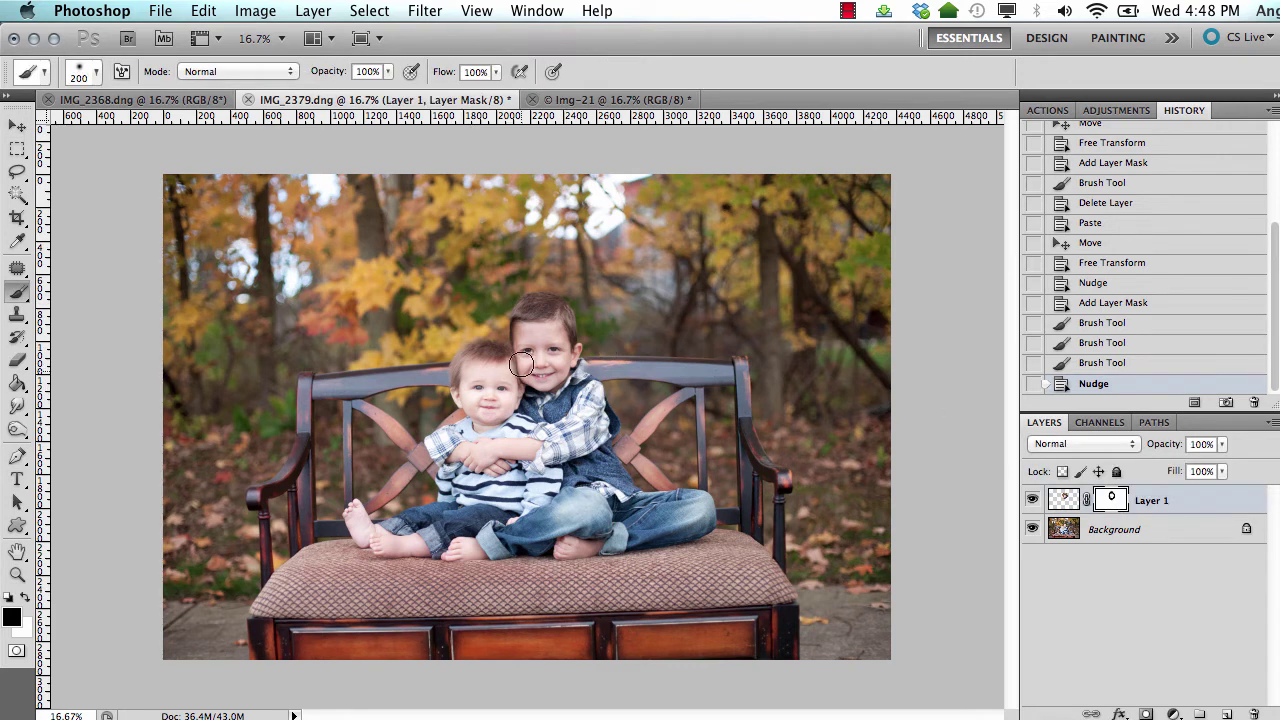
key(x)
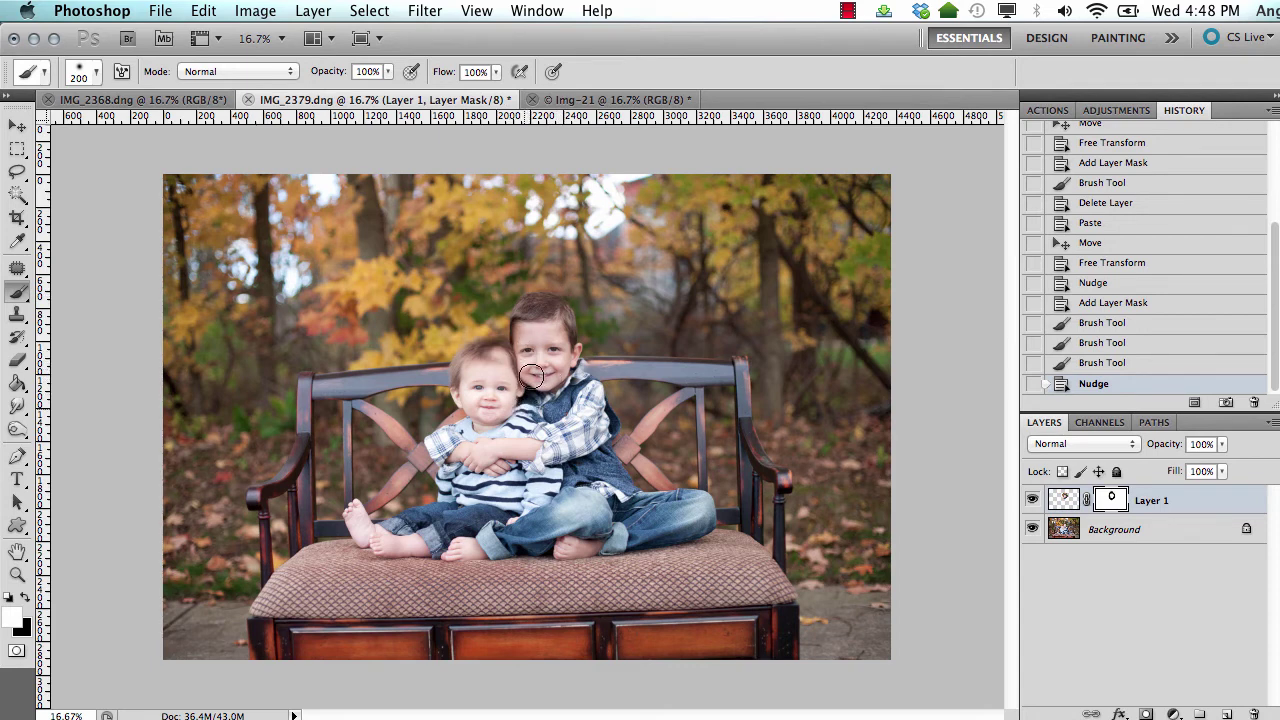
Try revealing more of the pasted head near the older boy's chin with a white mask stroke, and undo it
drag(548, 378, 554, 386)
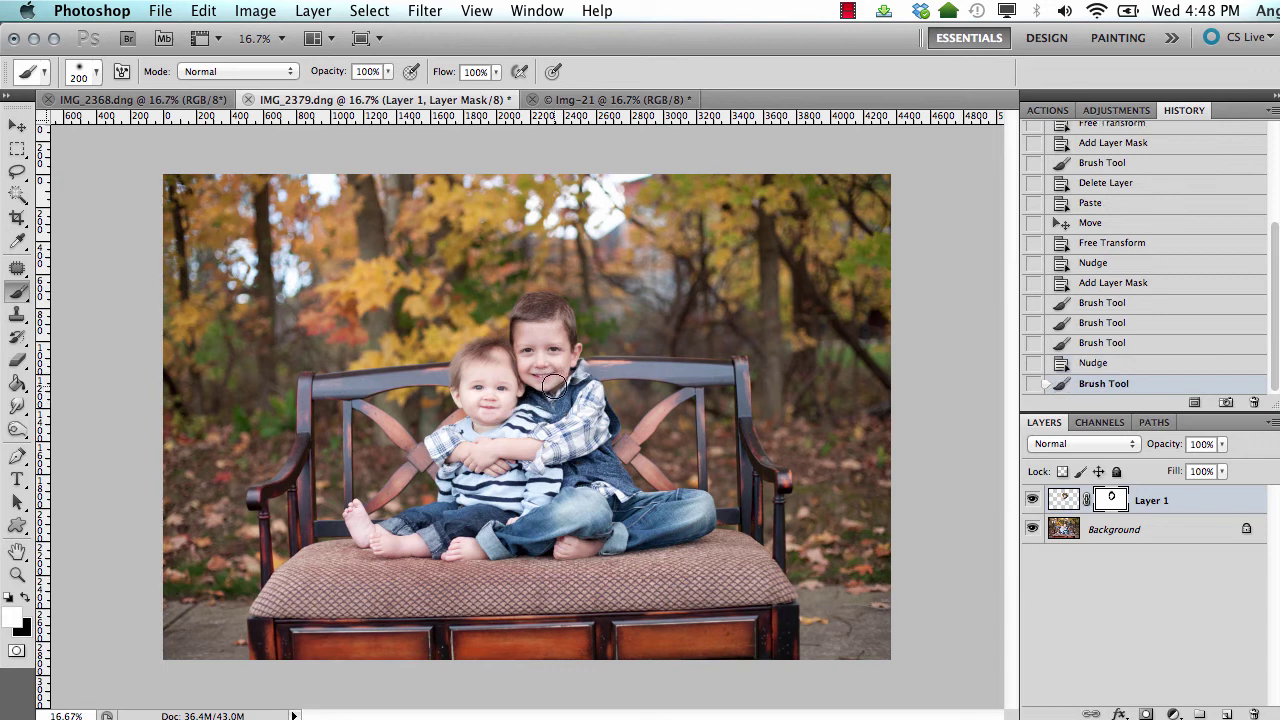
key(super+z)
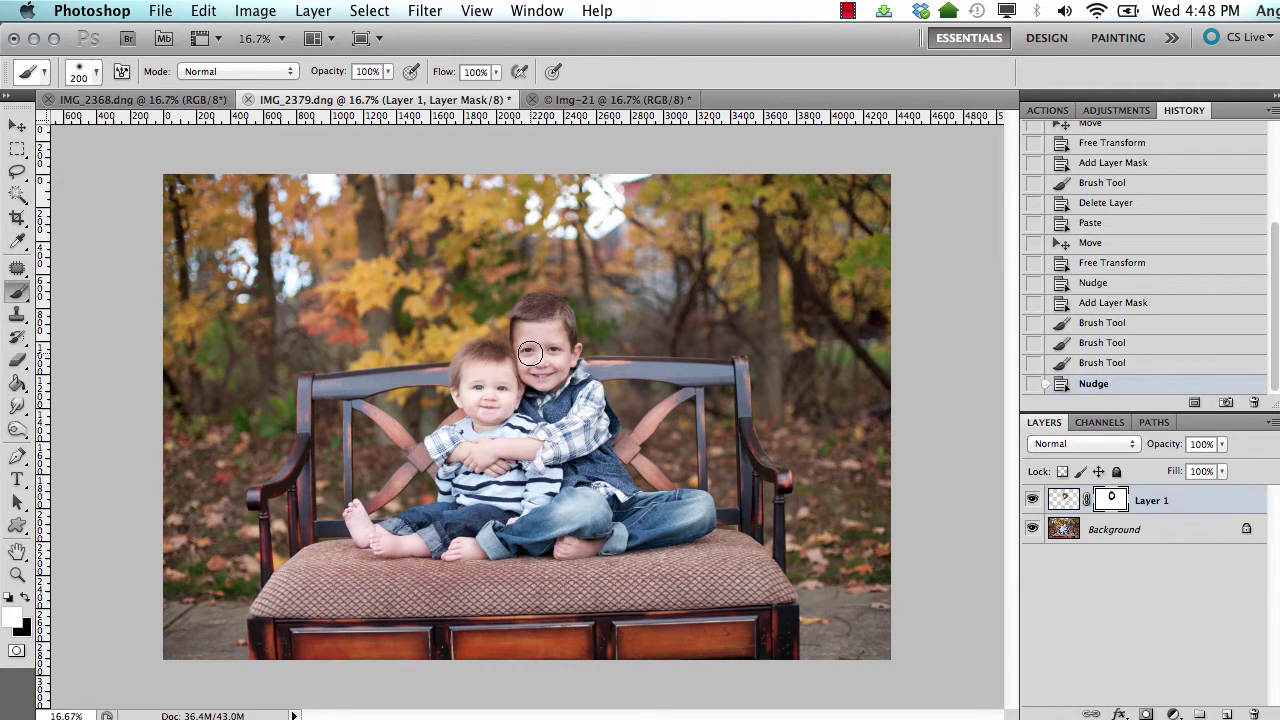
Switch the foreground colour to black and paint a short stroke on Layer 1's mask over the background beside the older boy's head
key(x)
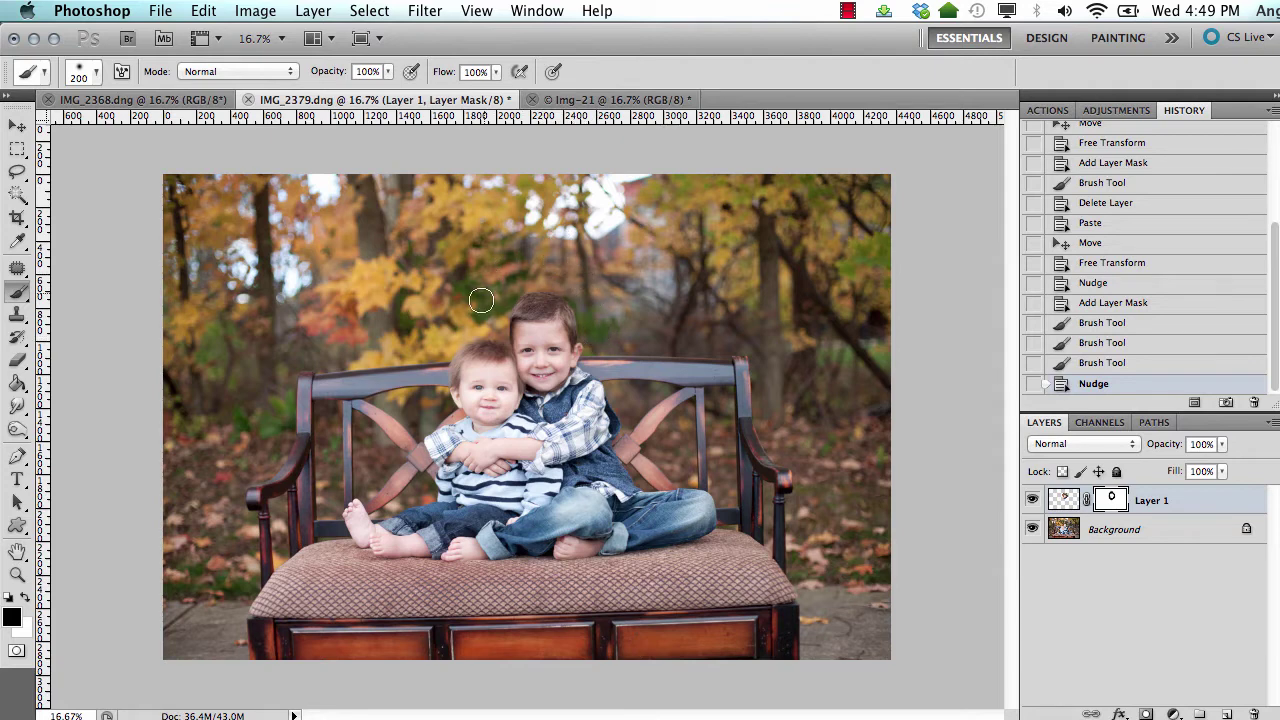
drag(480, 300, 475, 309)
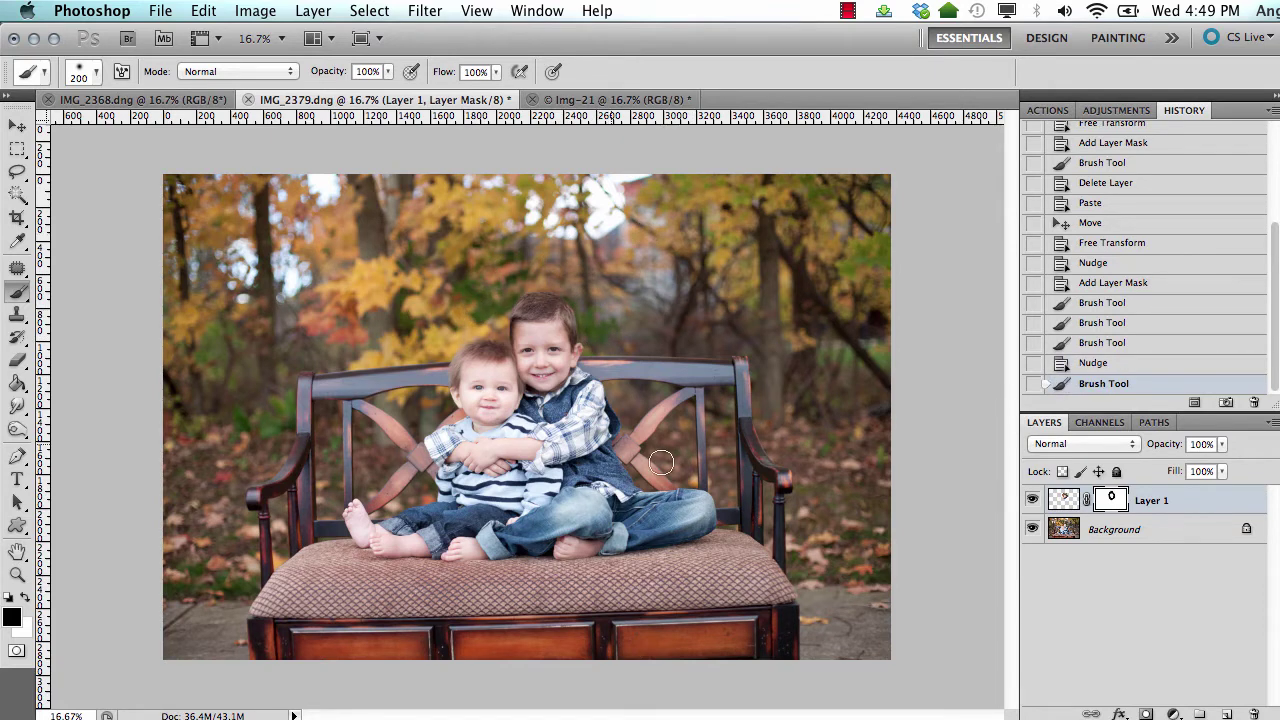
Examine the older boy's face up close with Layer 1 on and off to check the pasted head's alignment
key(z)
click(529, 361)
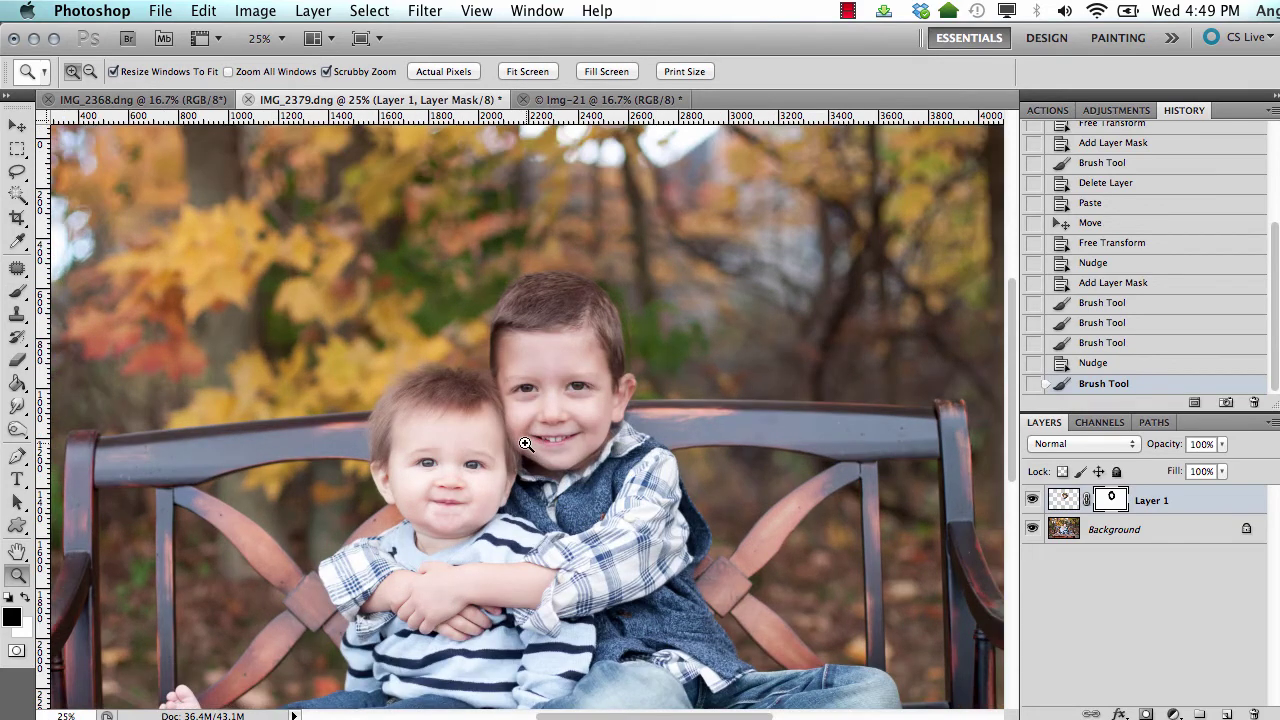
click(520, 442)
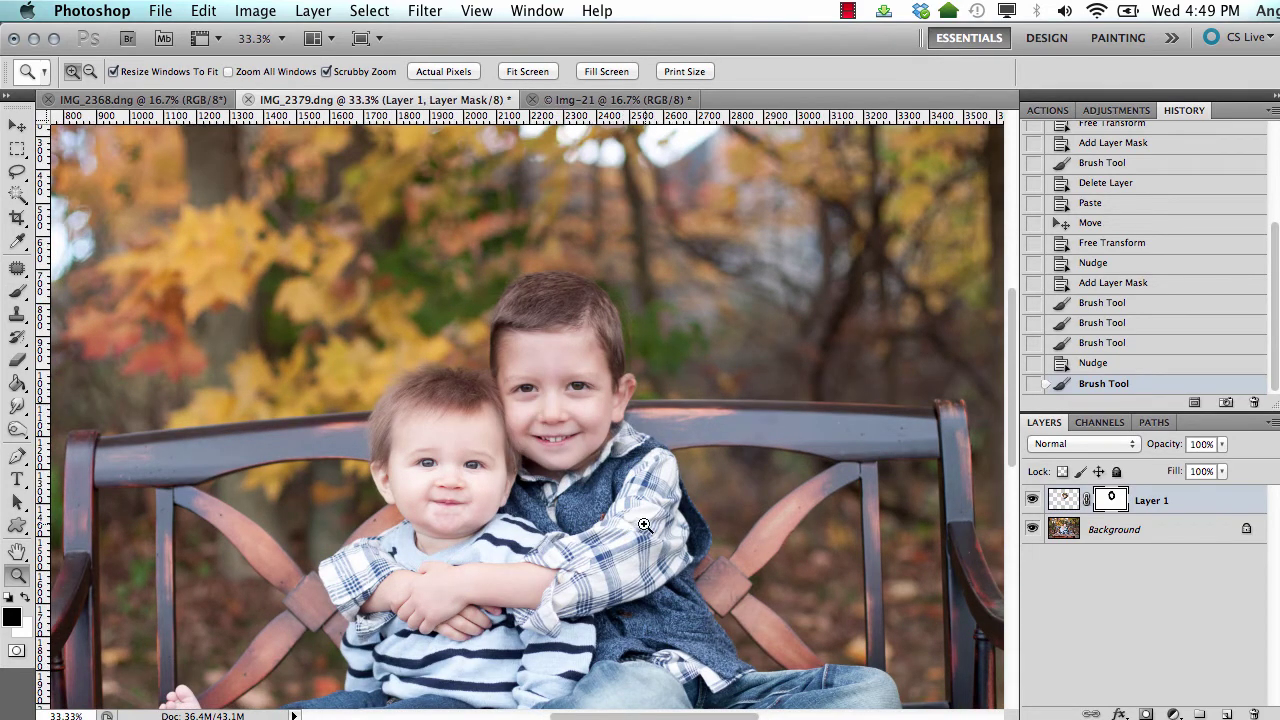
key(v)
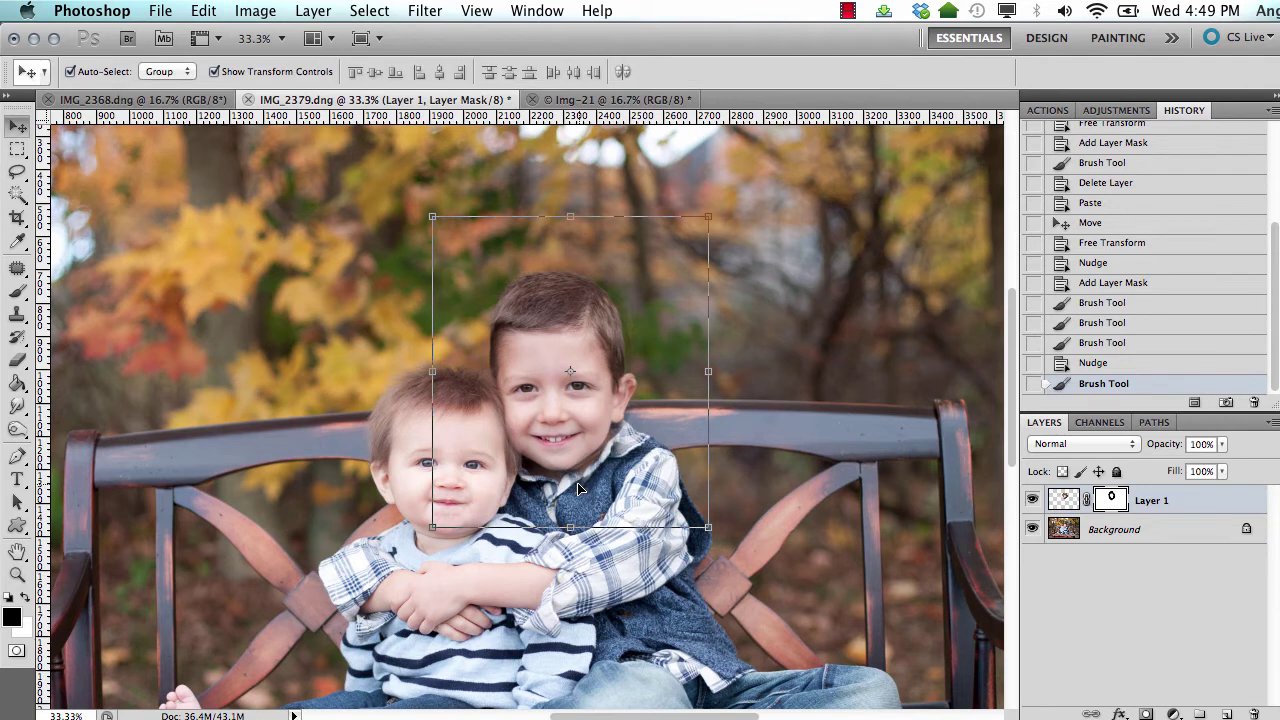
click(1032, 499)
click(1032, 499)
click(1032, 499)
click(1032, 499)
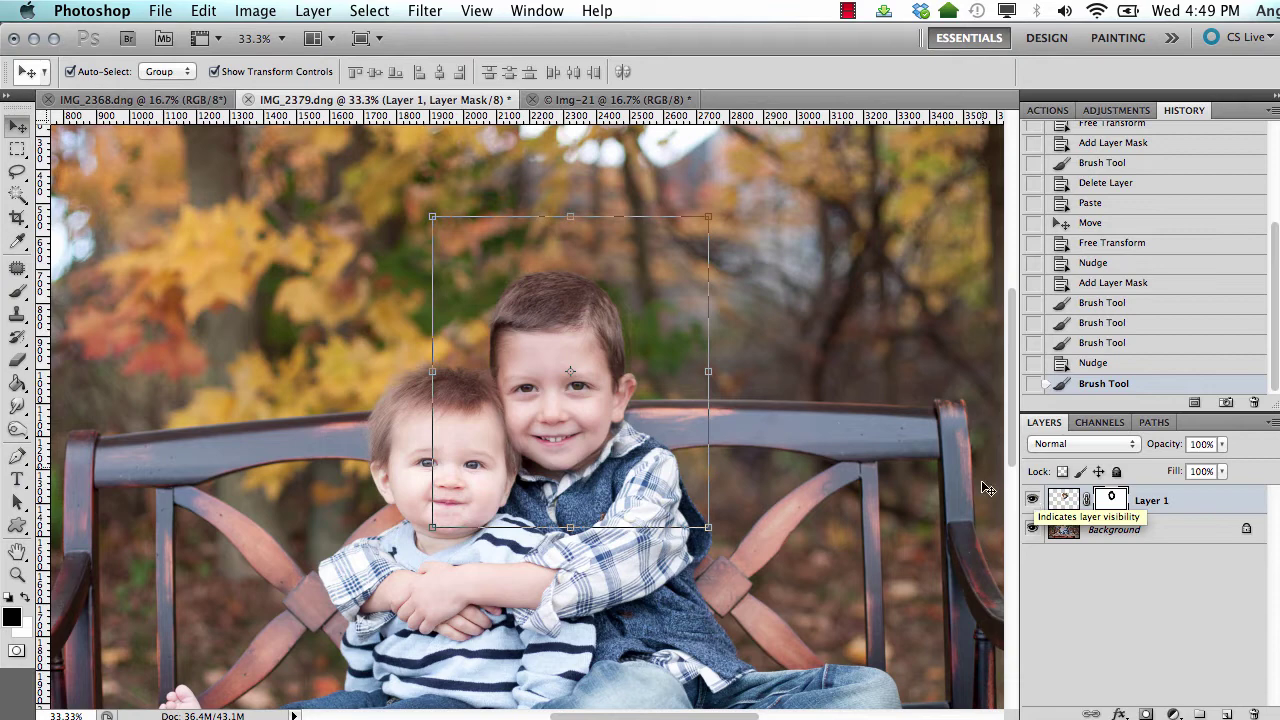
Nudge the masked head on Layer 1 about 24 px to the right and deselect the layer
key(shift+Right)
key(shift+Right)
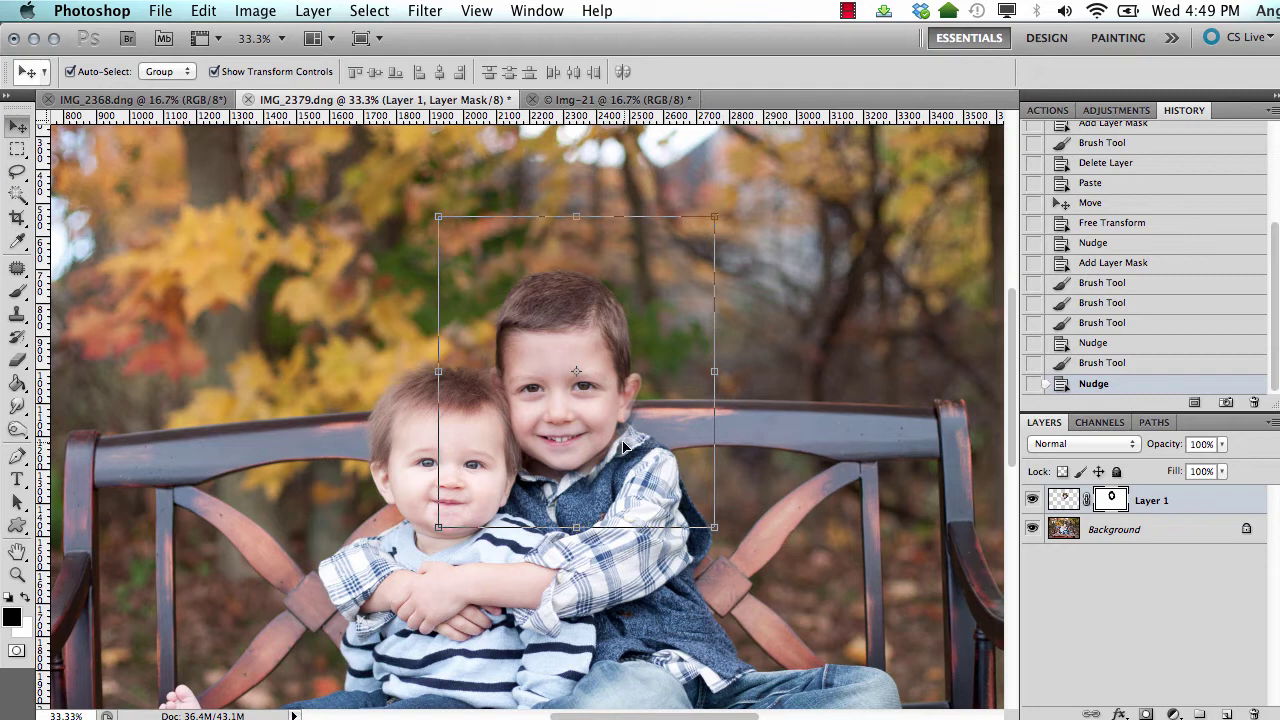
key(shift+Right)
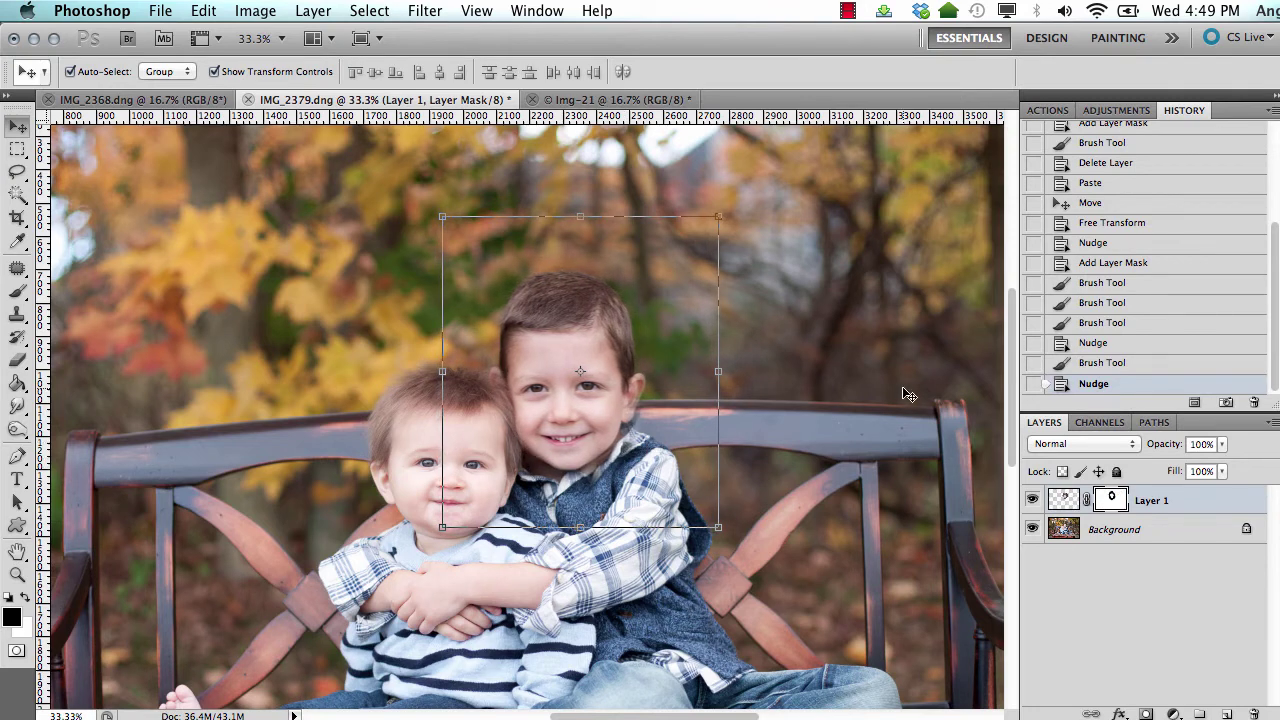
key(Left)
key(Left)
key(Left)
key(Left)
key(Left)
key(Left)
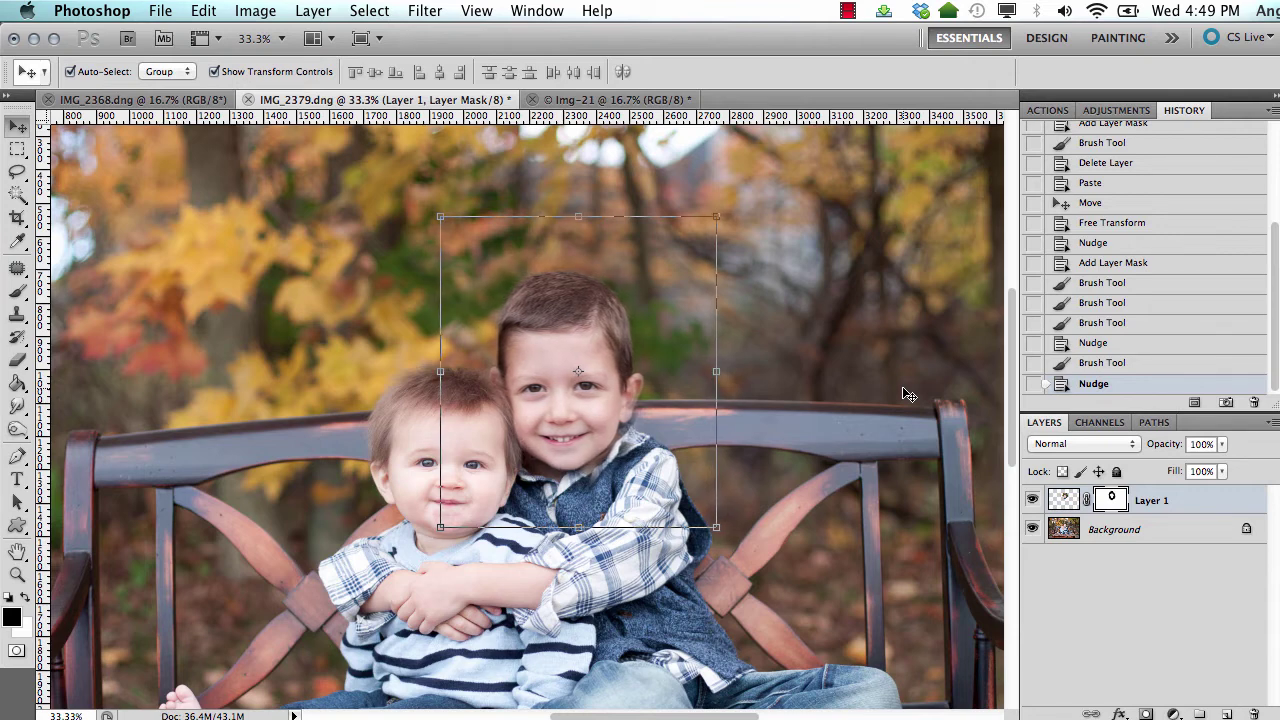
click(951, 374)
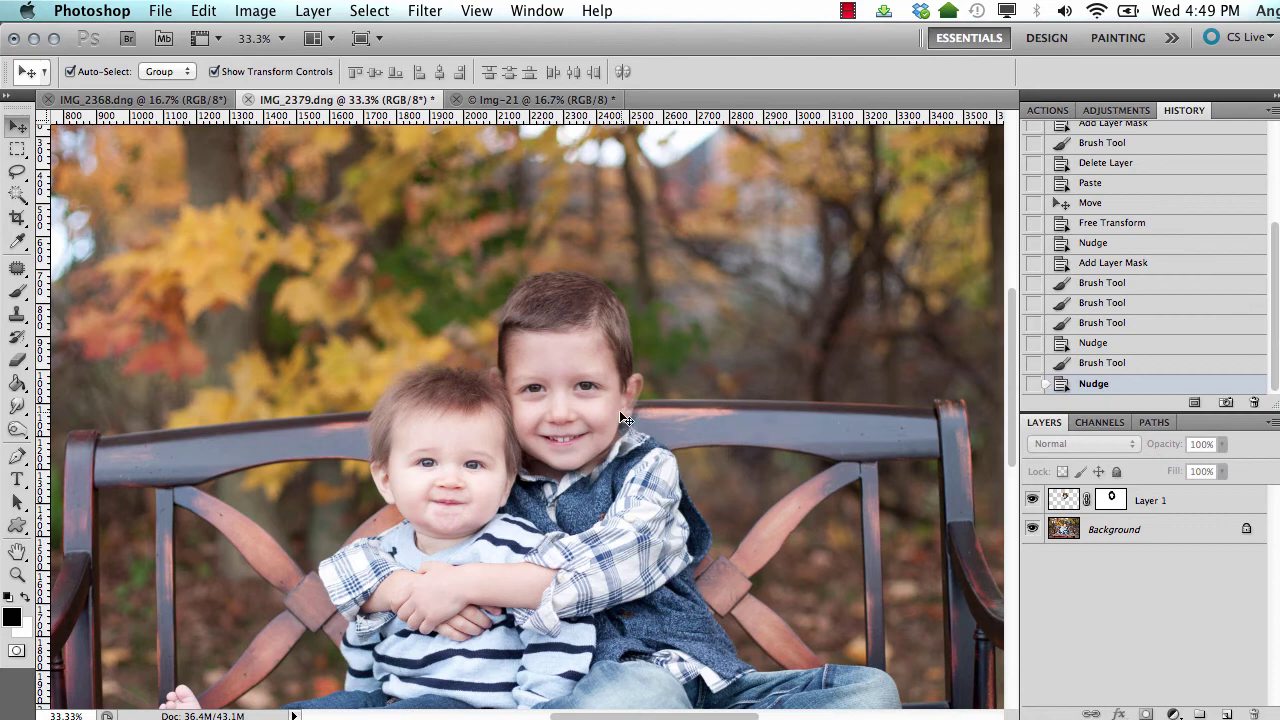
Hide the Background layer and paint white on Layer 1's mask with a 100 px brush along the older boy's ear and opposite cheek
click(1112, 500)
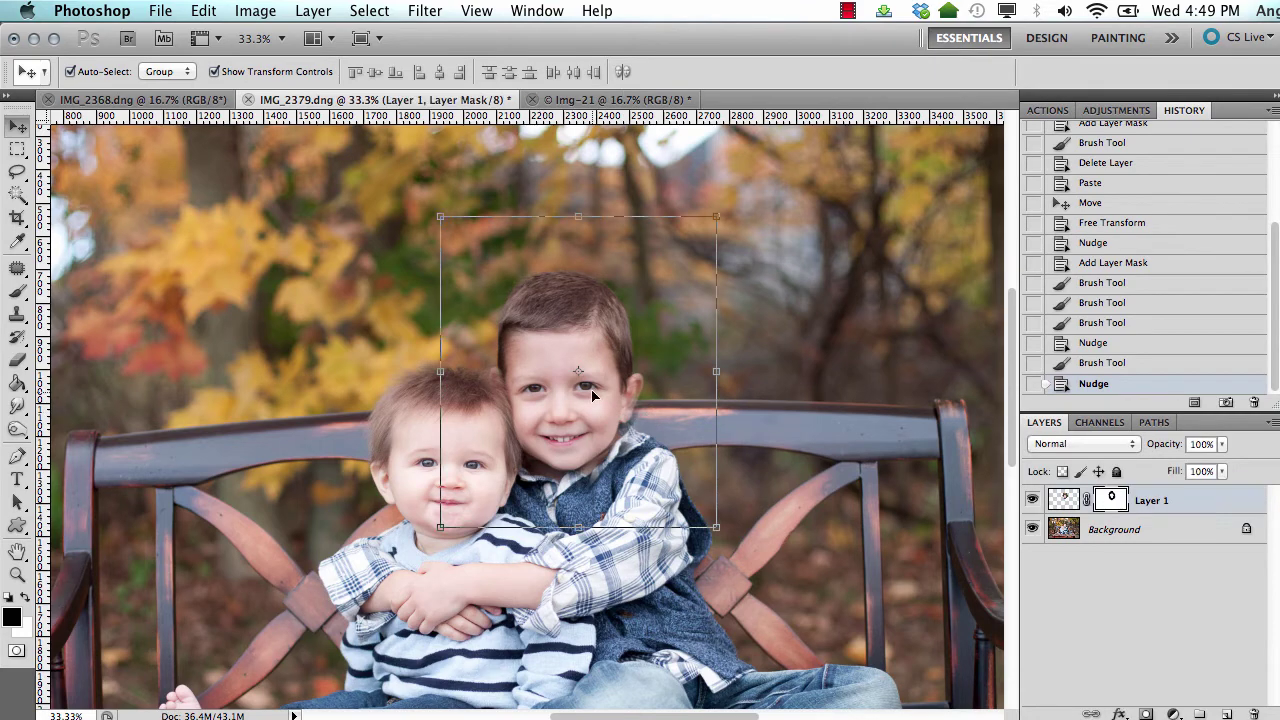
click(1032, 528)
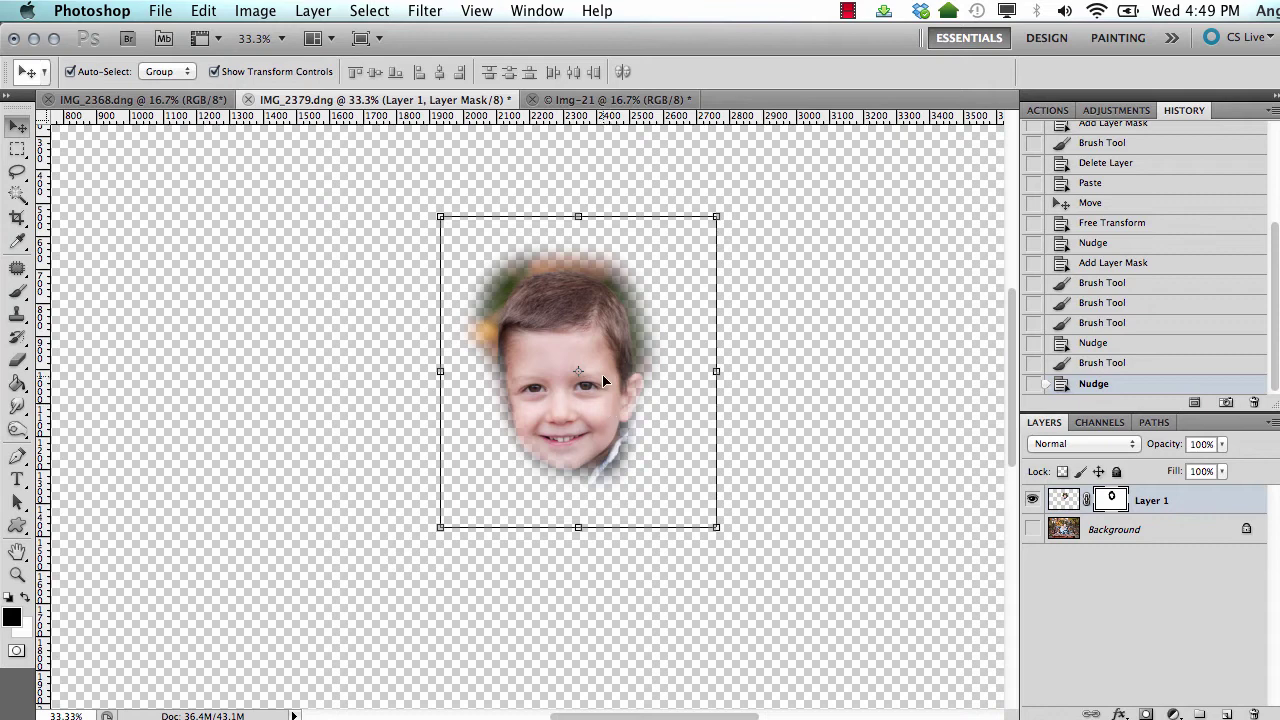
key(b)
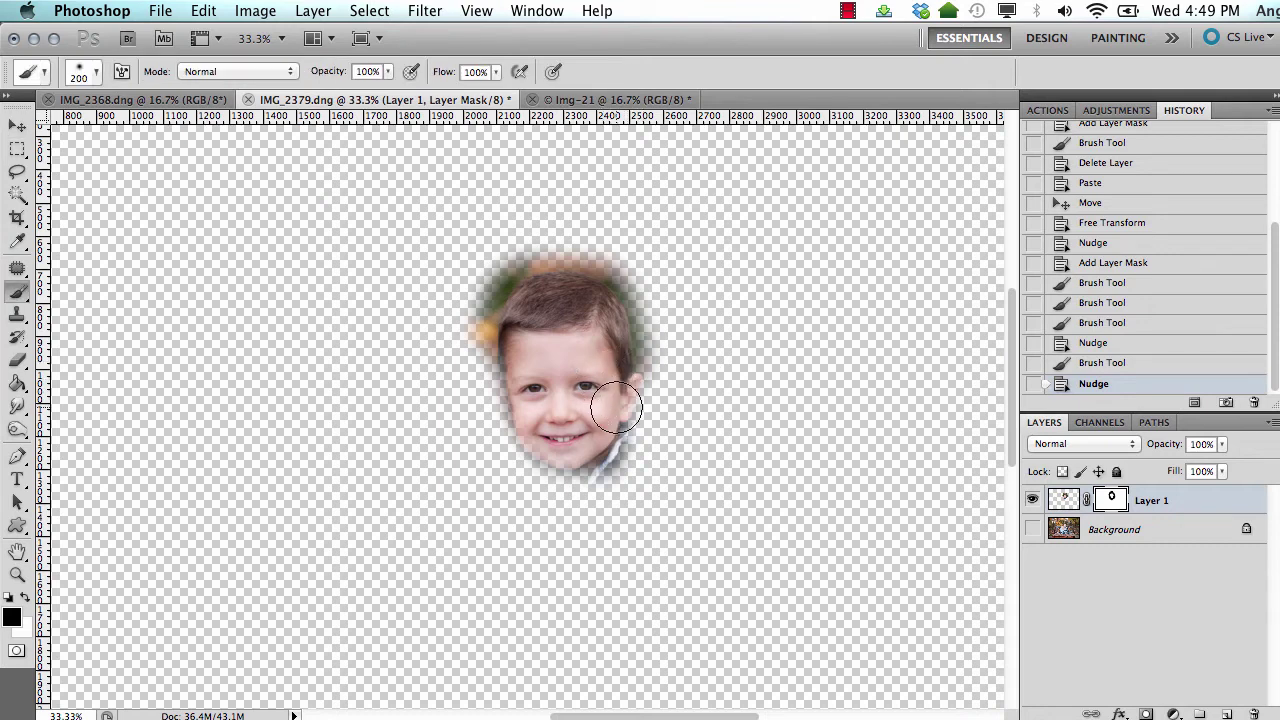
key(x)
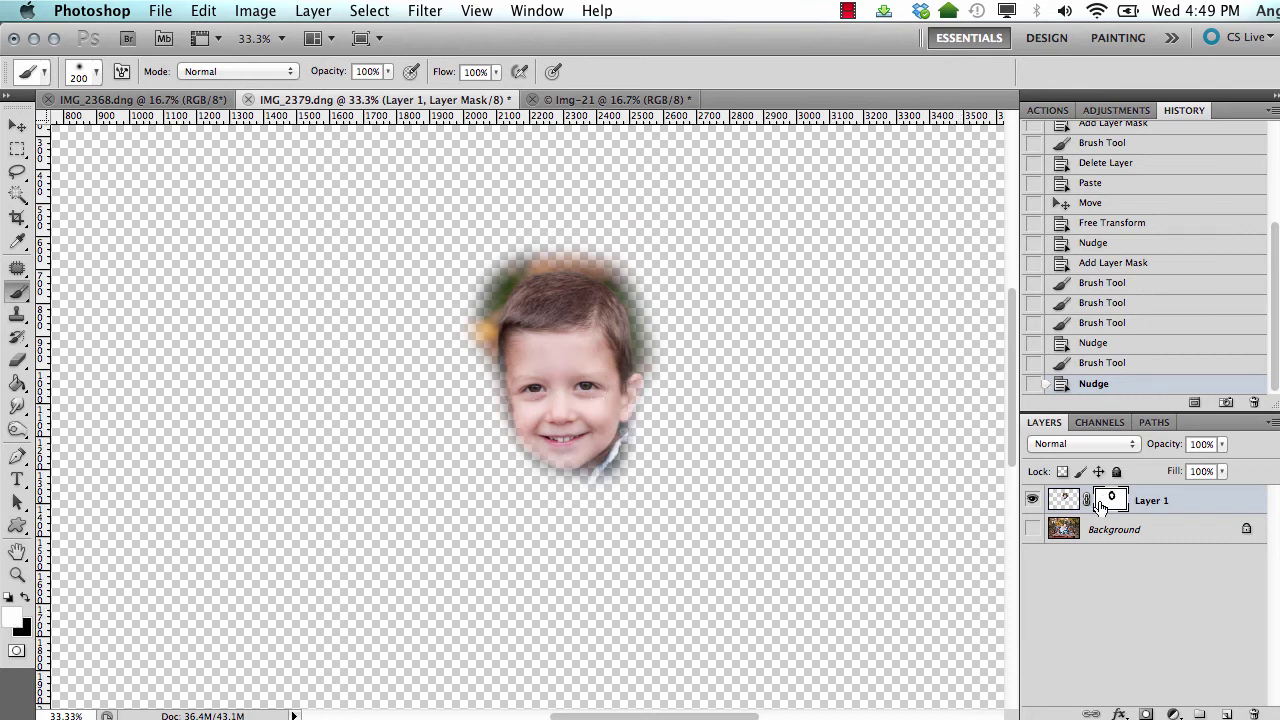
key(bracketleft)
key(bracketleft)
key(bracketleft)
key(bracketleft)
mouse_move(618, 405)
mouse_down()
mouse_move(631, 385)
mouse_move(616, 412)
mouse_up()
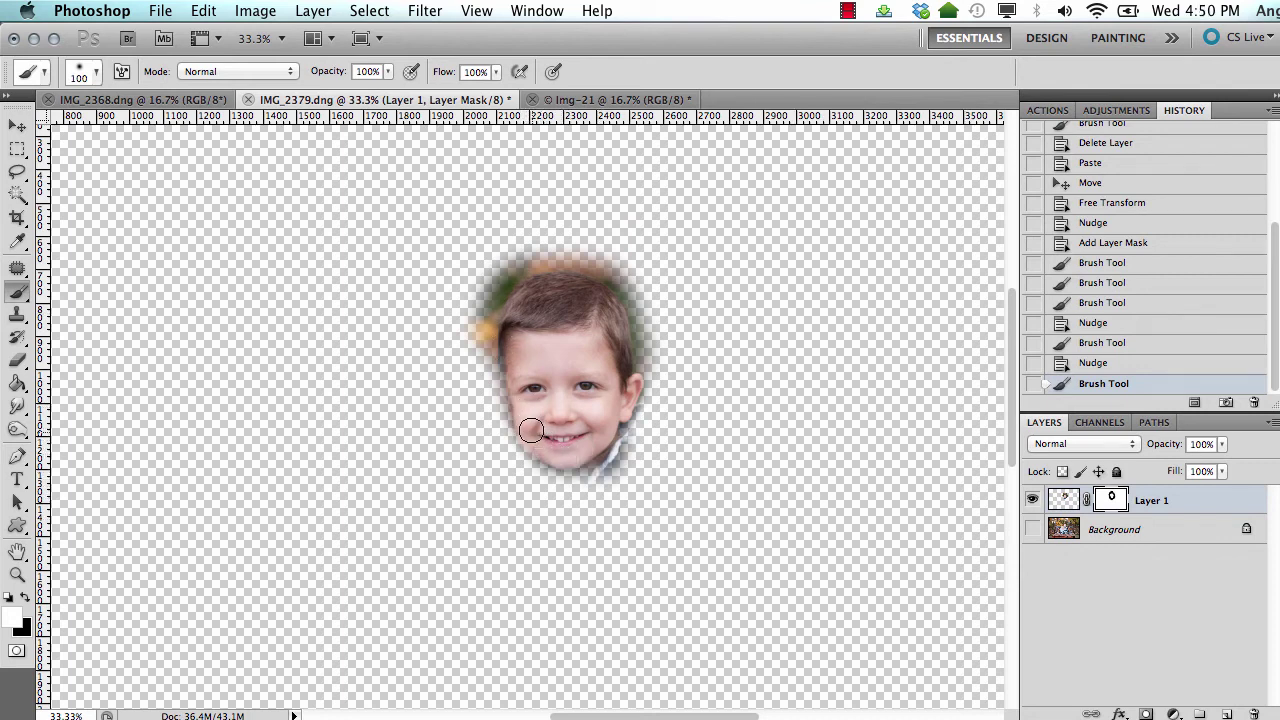
drag(527, 424, 520, 348)
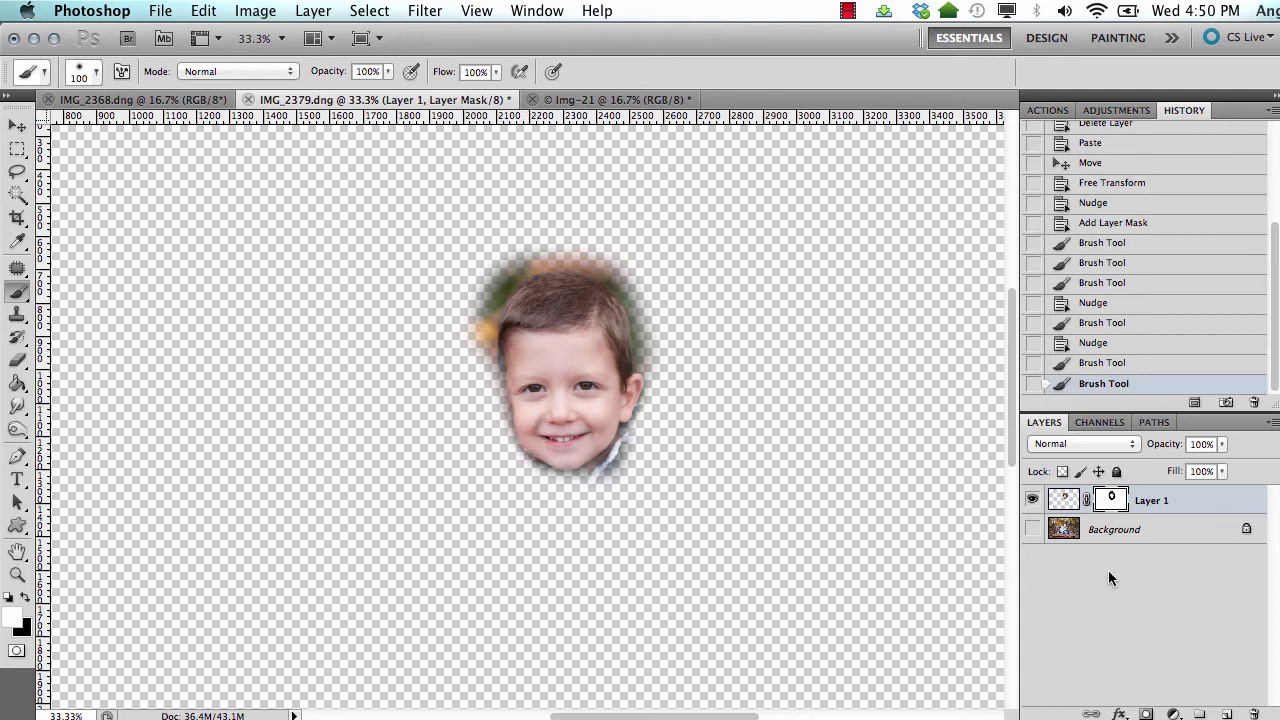
Show the Background layer again and paint black on Layer 1's mask near the older boy's collar with a 70 px brush
click(1032, 529)
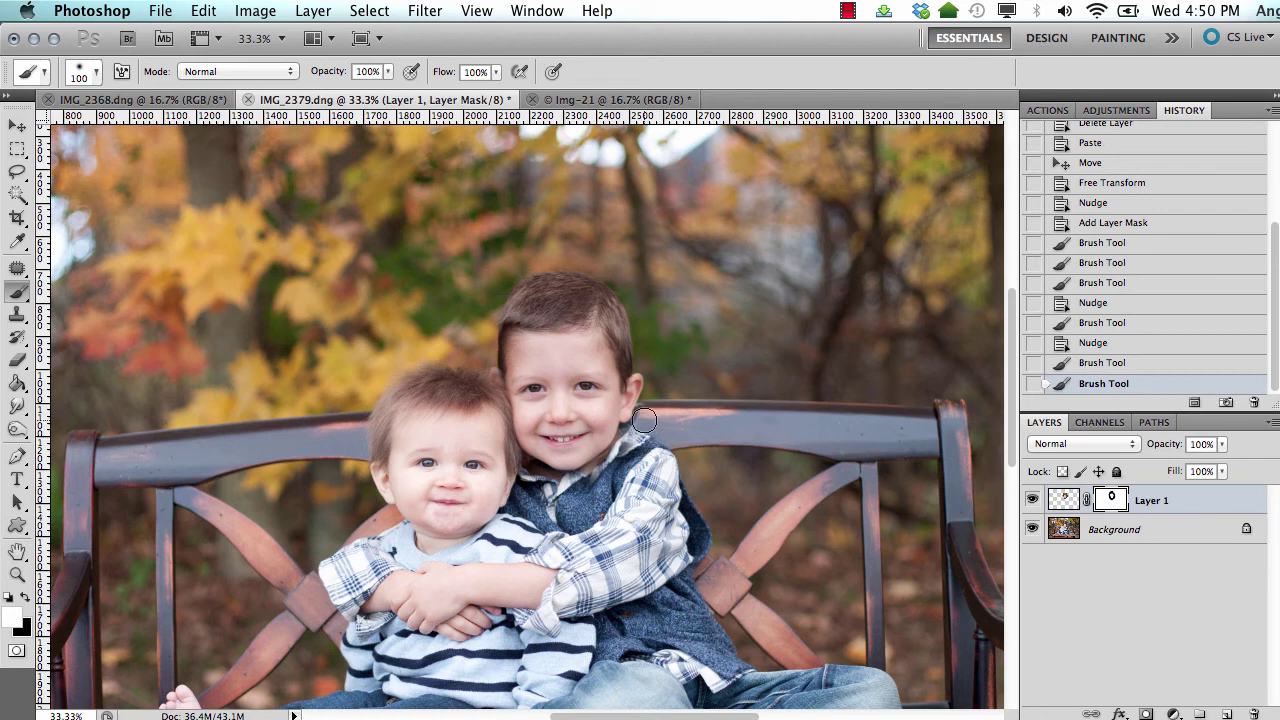
click(1034, 500)
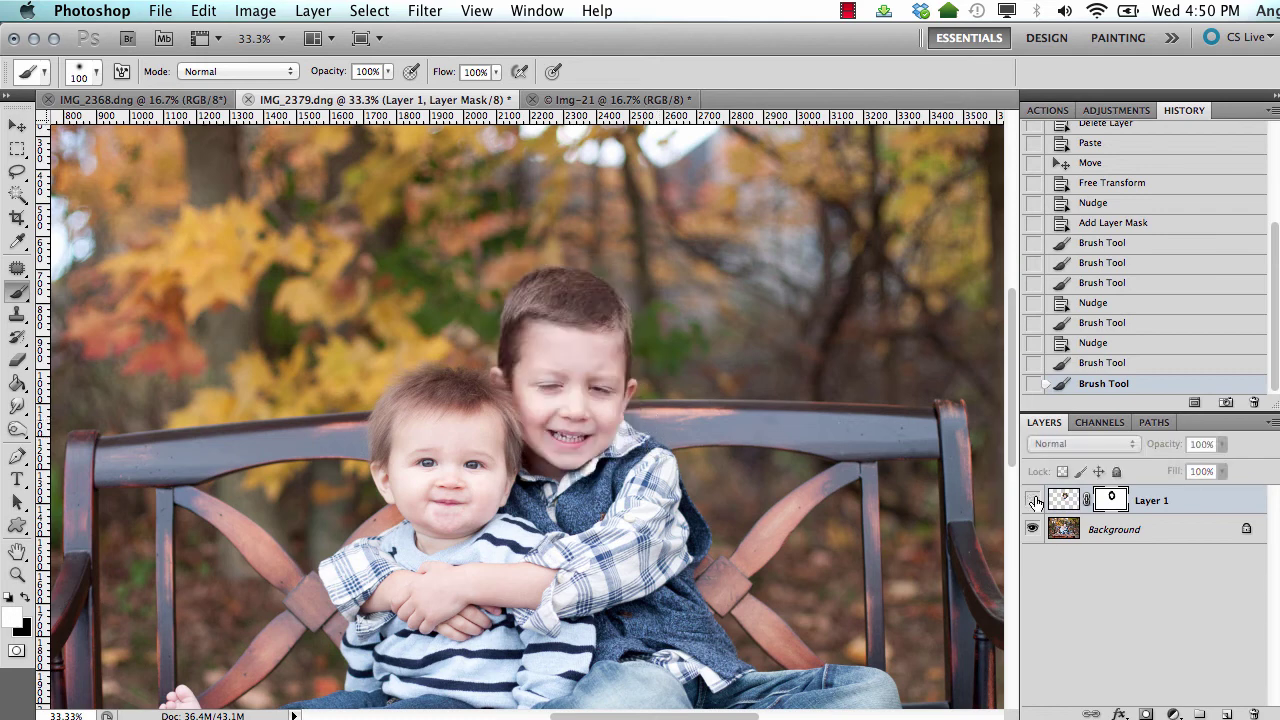
click(1034, 500)
key(x)
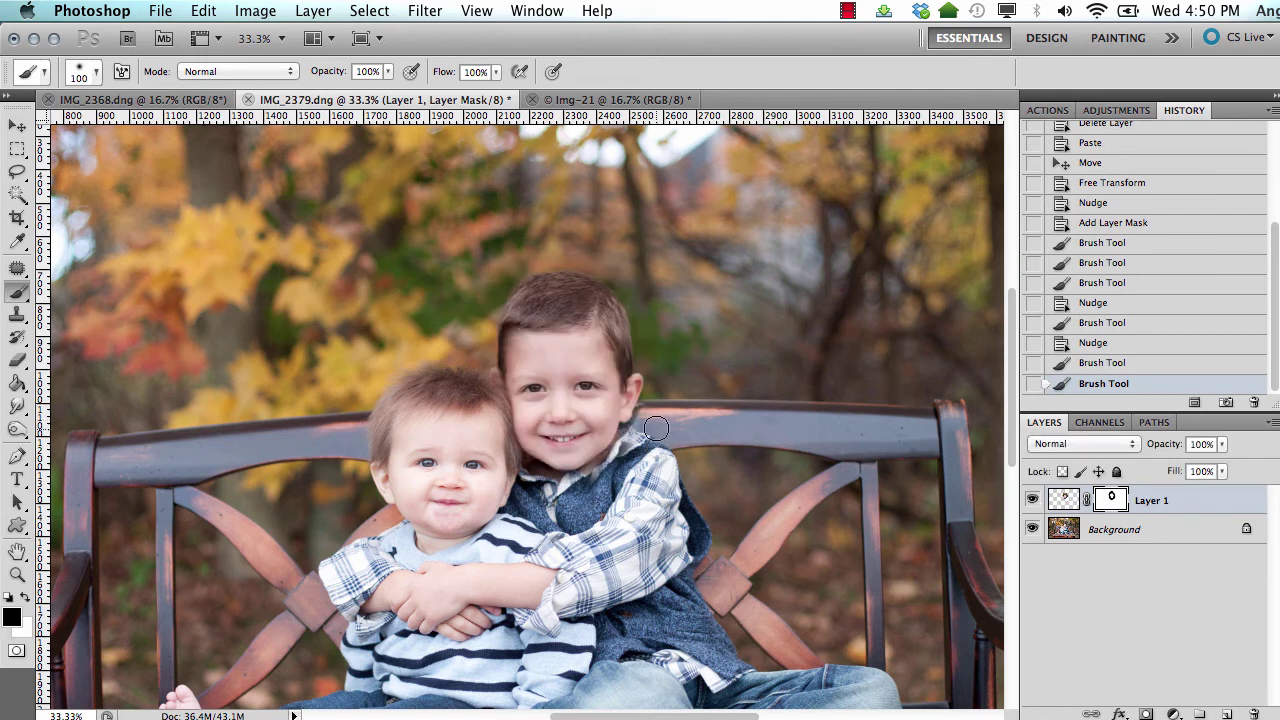
key(bracketleft)
click(584, 500)
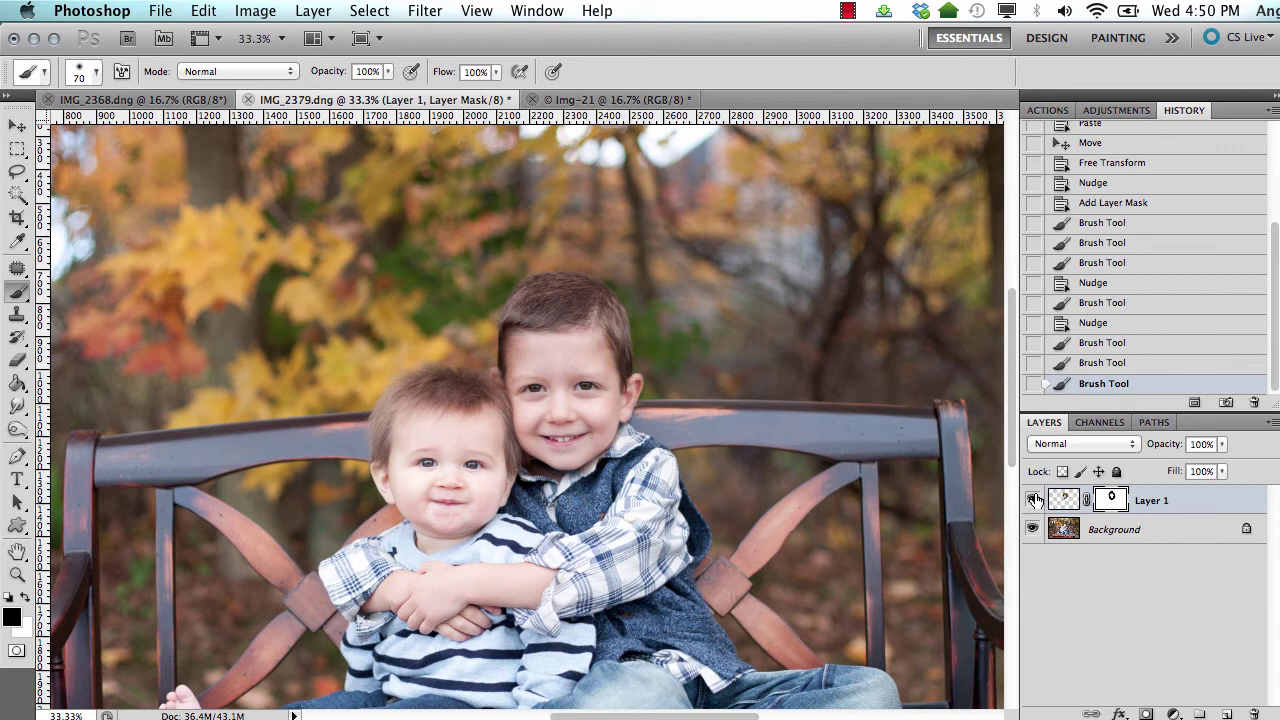
Compare the photo with Layer 1 on and off, close up and in full, and switch to the finished Img-21 image
click(1033, 500)
click(1033, 500)
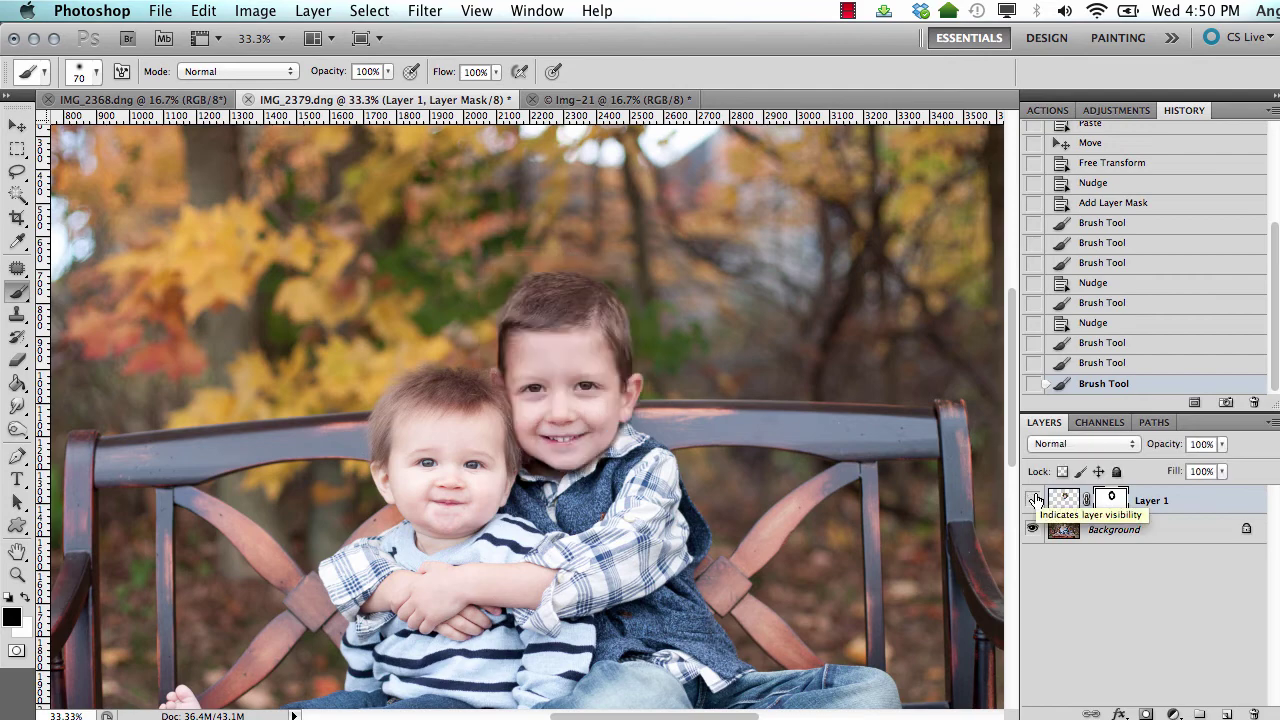
click(1033, 500)
click(1033, 500)
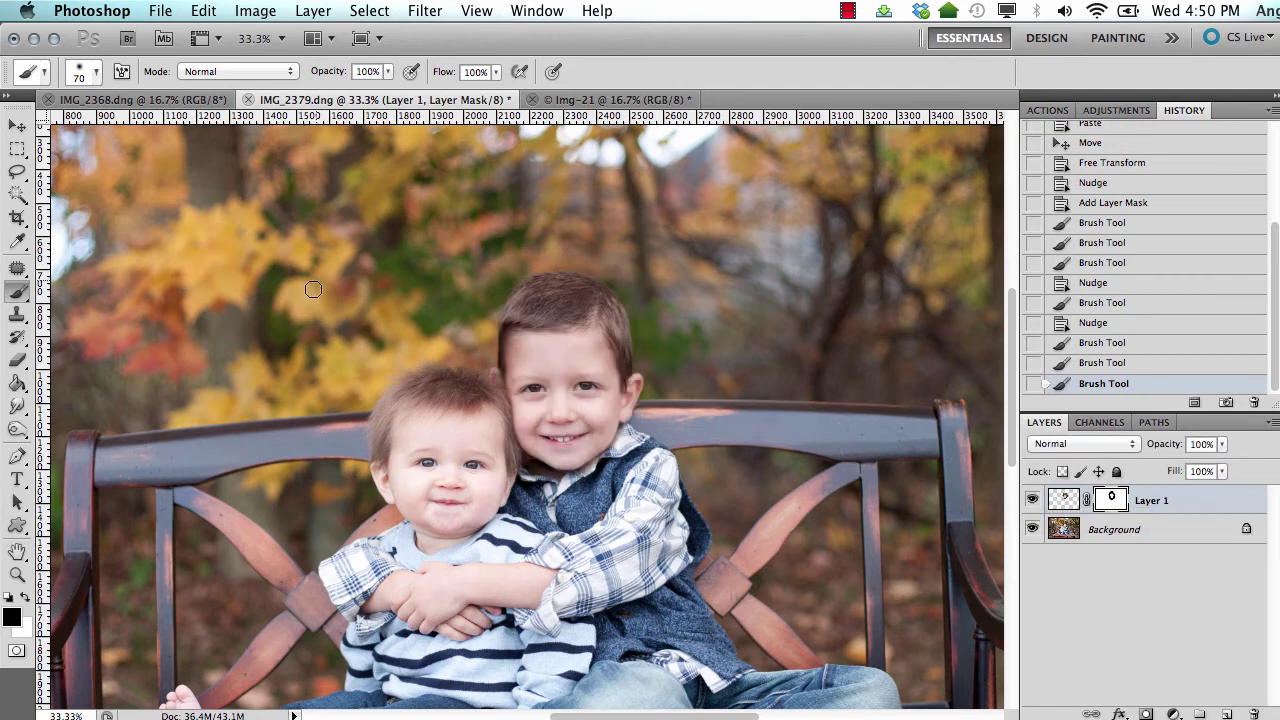
key(z)
alt+click(598, 323)
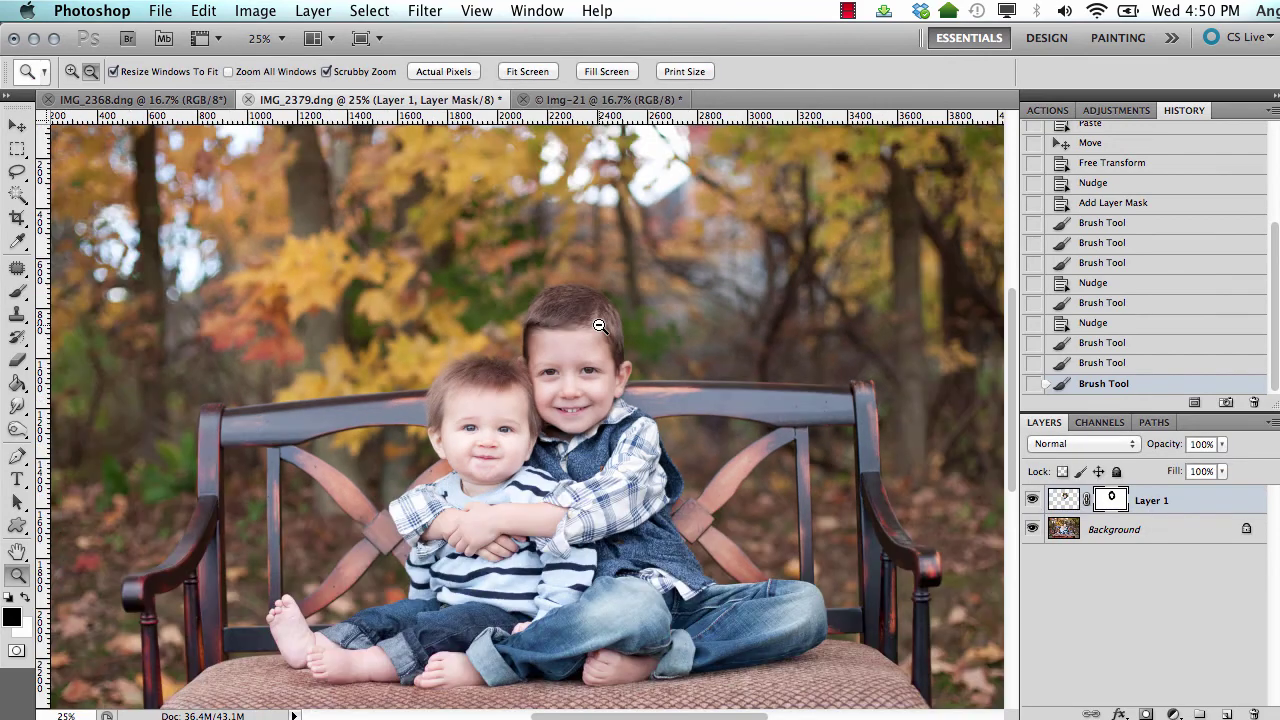
alt+click(598, 323)
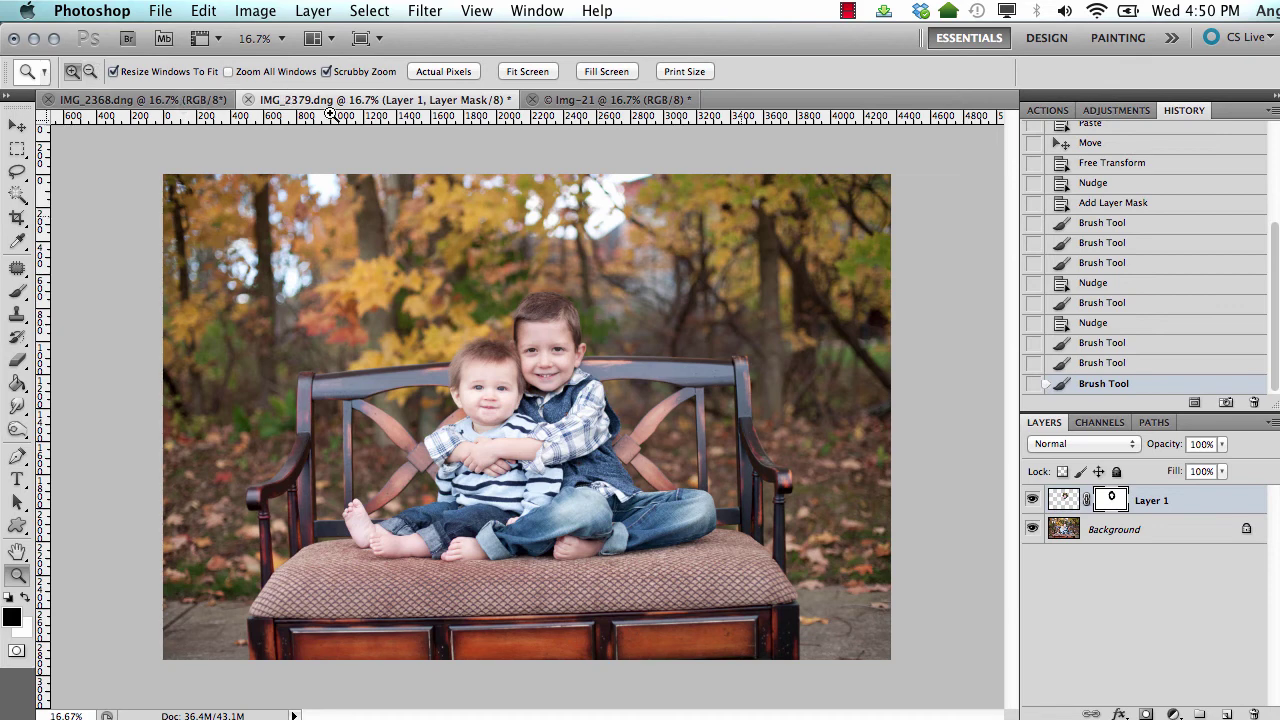
click(1033, 500)
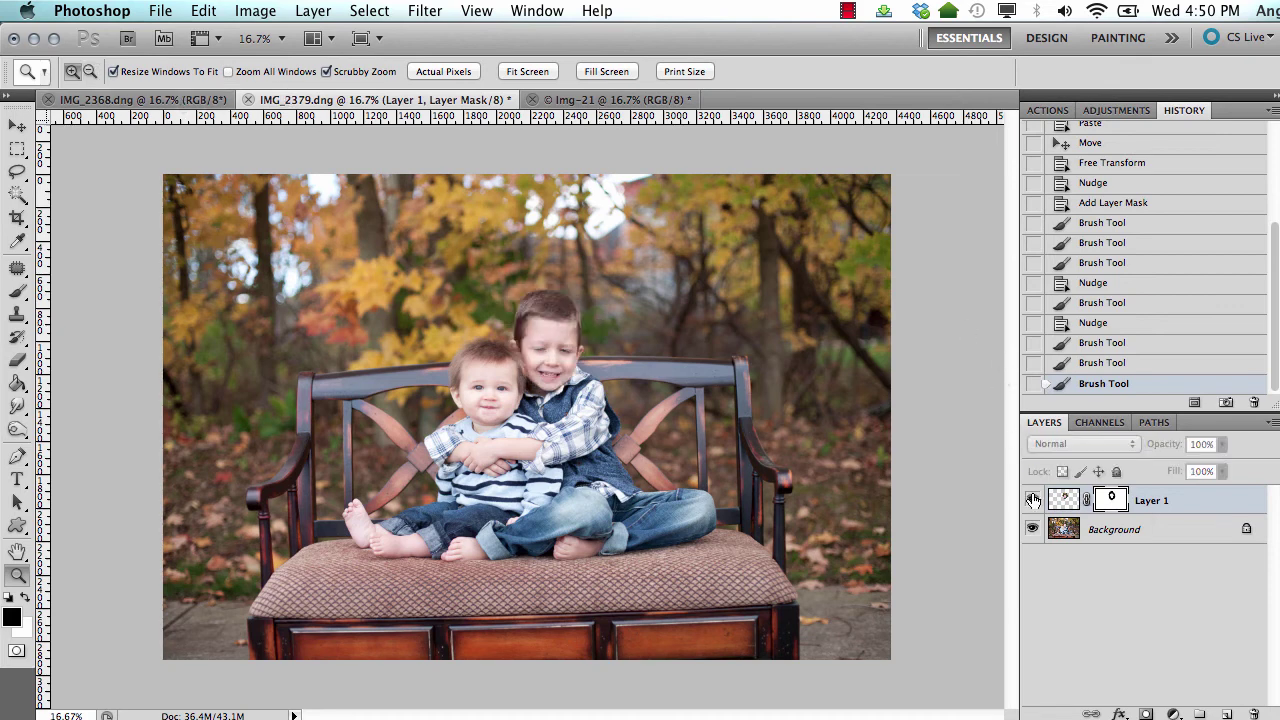
click(1033, 500)
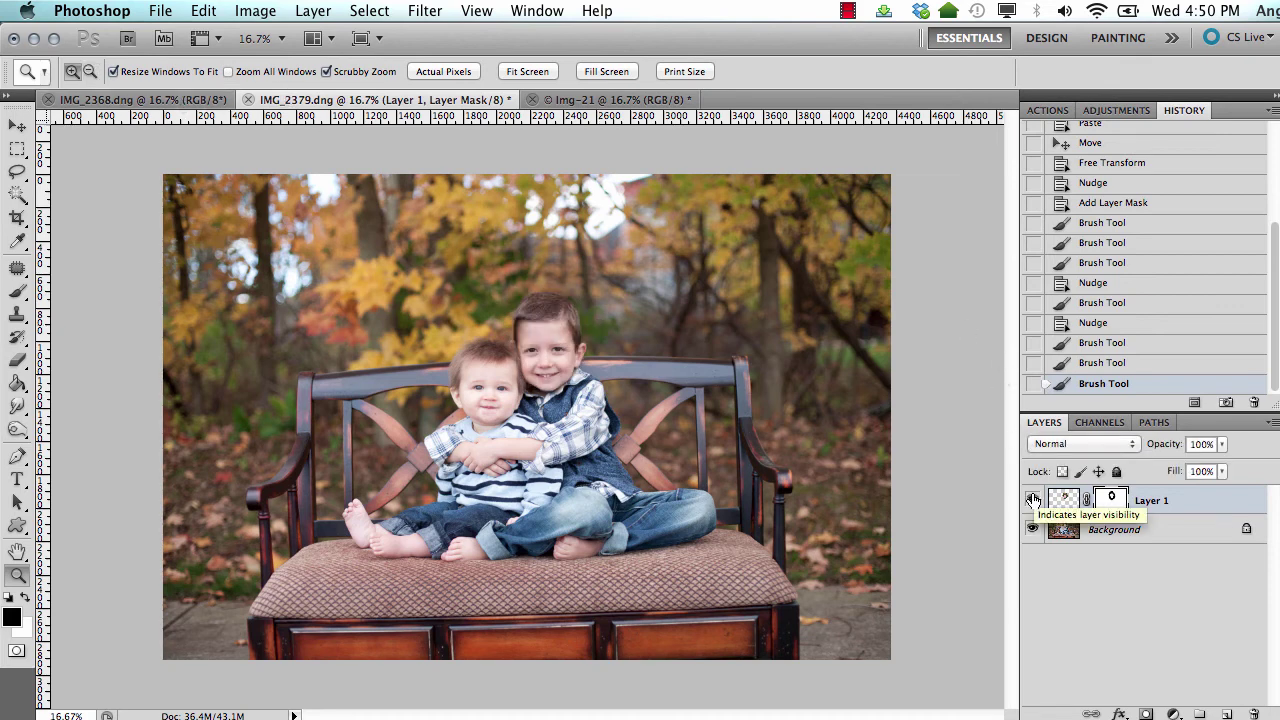
click(573, 100)
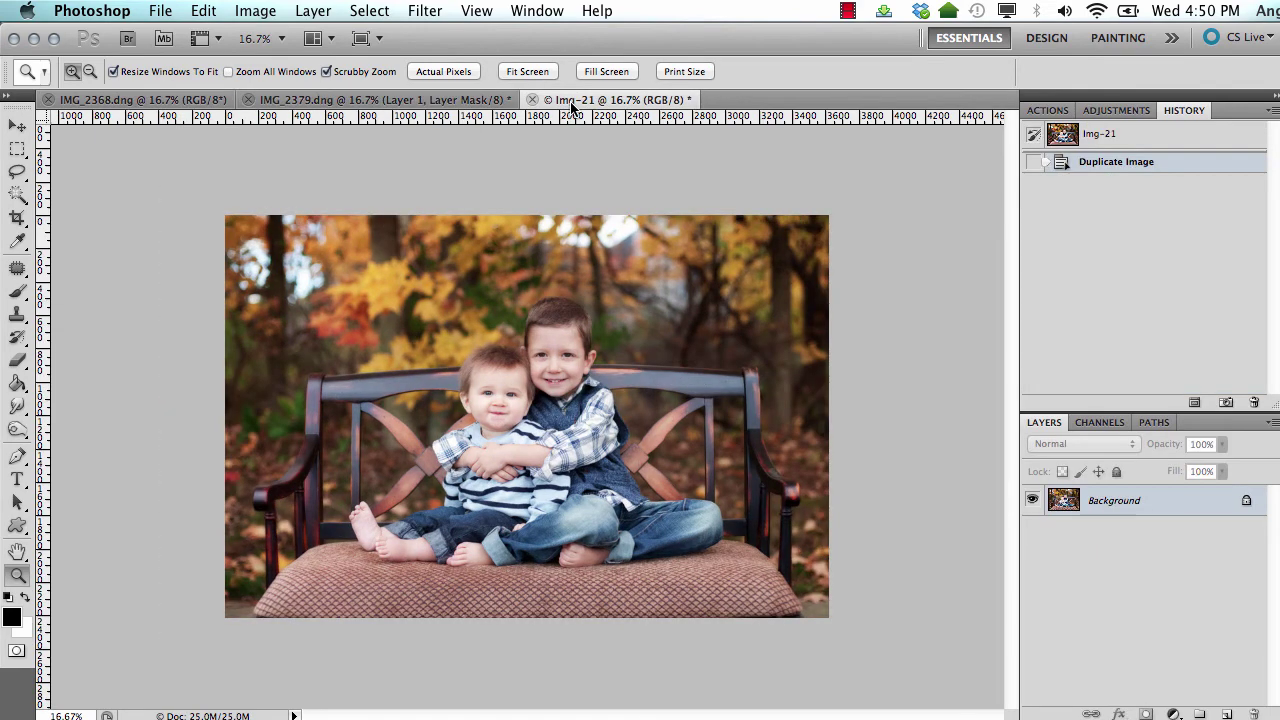